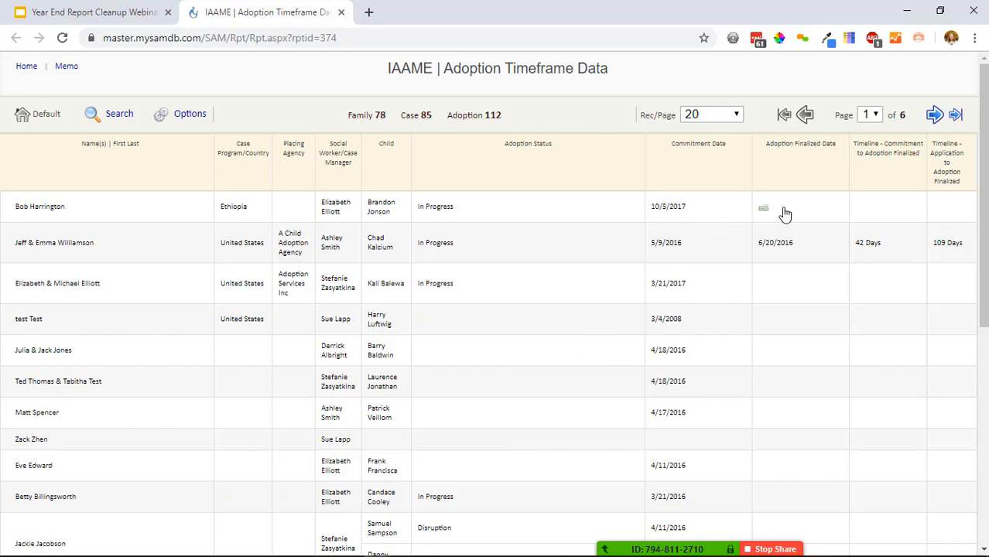
Filter out the entered values of Adoption Finalized Date, review the remaining records, and restore the default report view
click(795, 173)
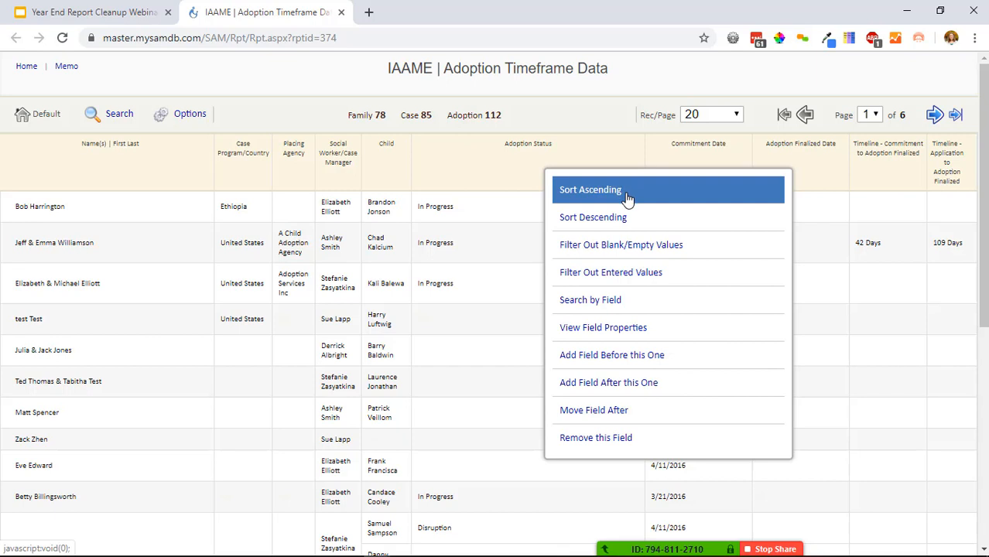
click(621, 275)
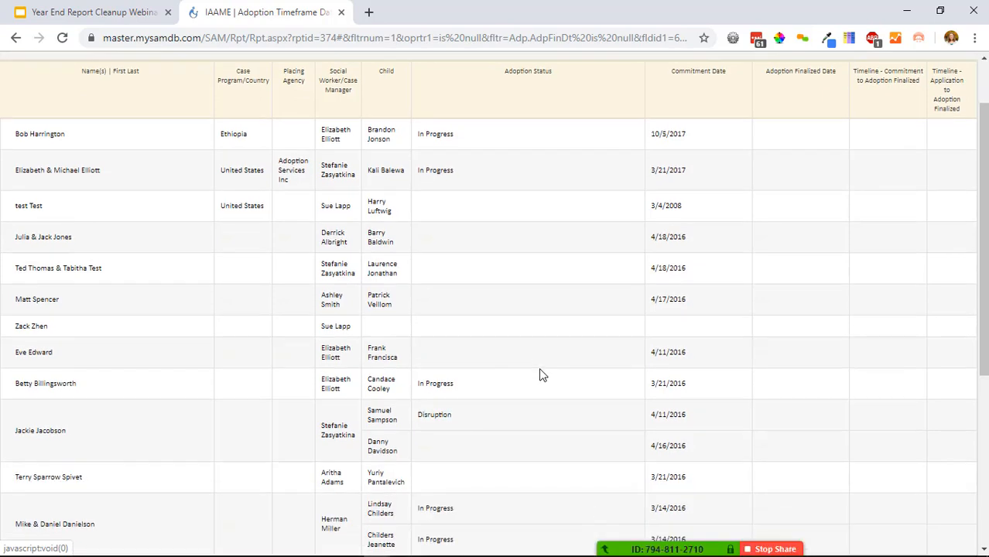
mouse_move(539, 370)
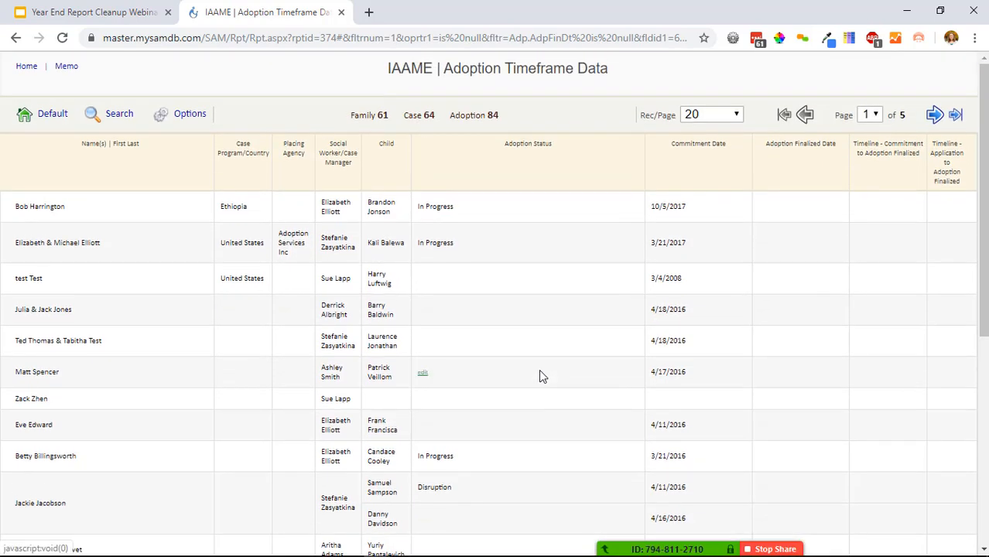
click(31, 116)
Filter out the entered values of Timeline - Commitment to Adoption Finalized, then restore the default report view
click(897, 169)
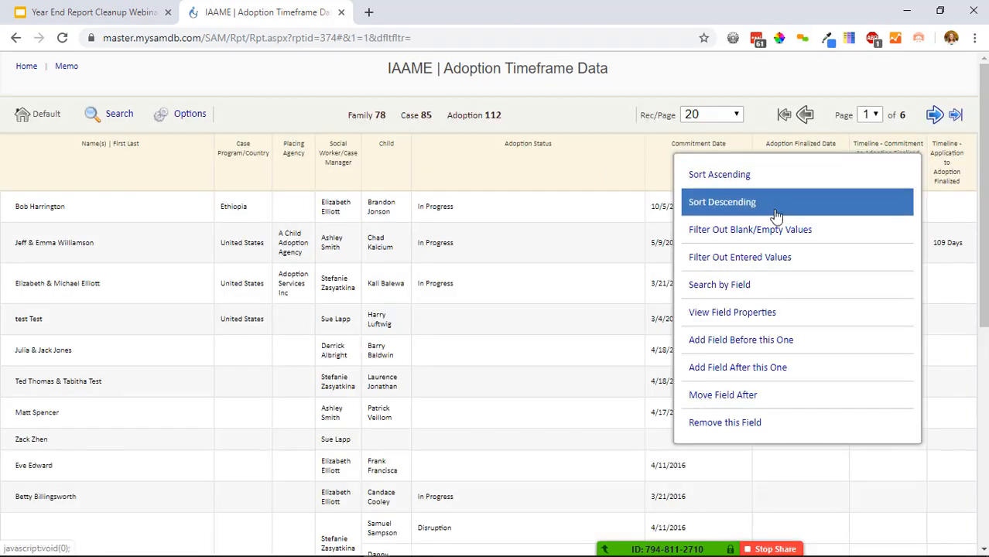
click(779, 259)
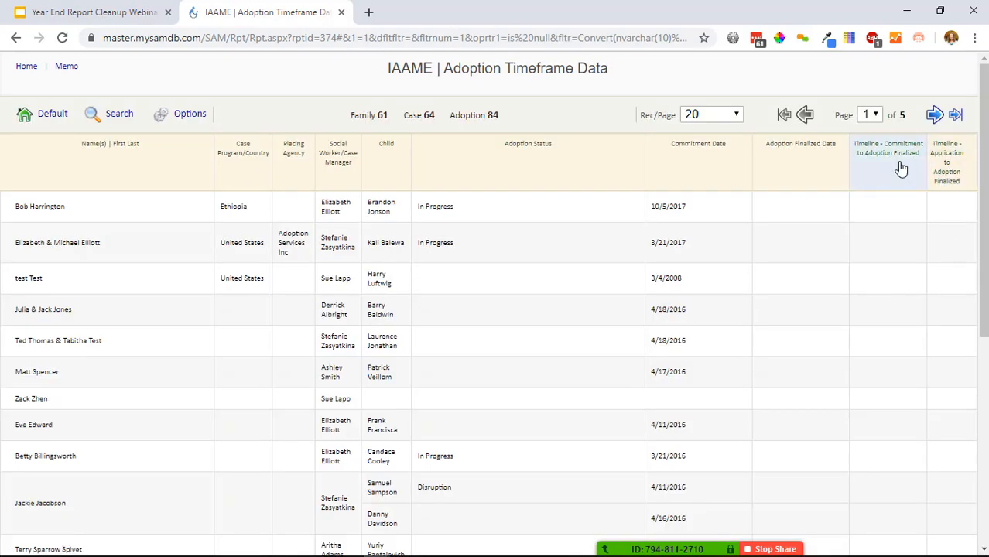
click(37, 111)
Filter out blank values in Timeline - Commitment to Adoption Finalized and sort that column ascending
click(821, 172)
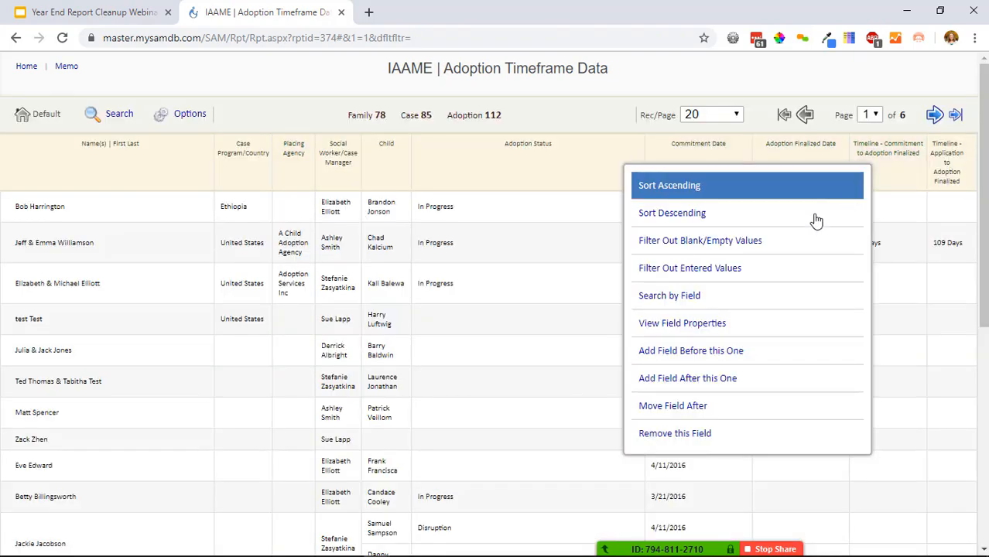
click(737, 245)
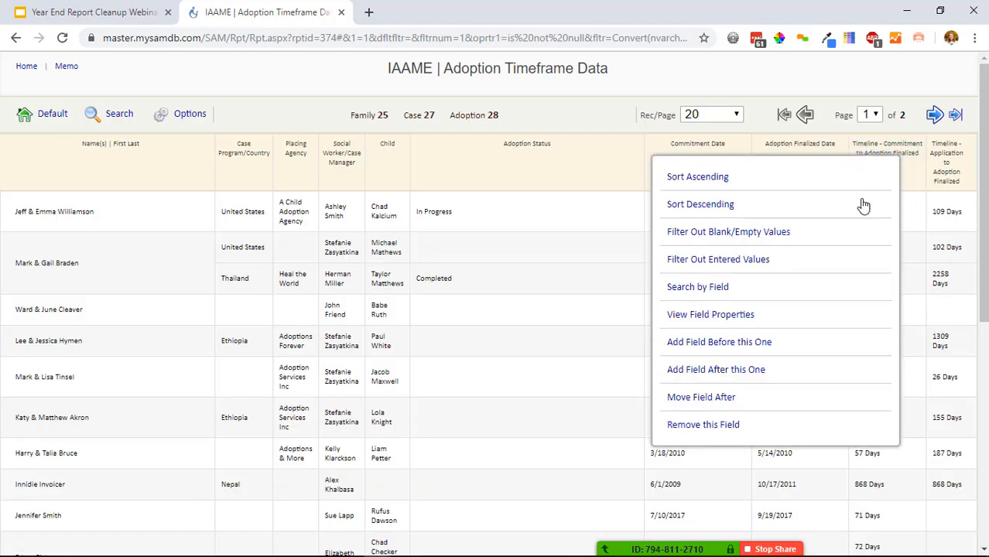
click(881, 160)
click(778, 178)
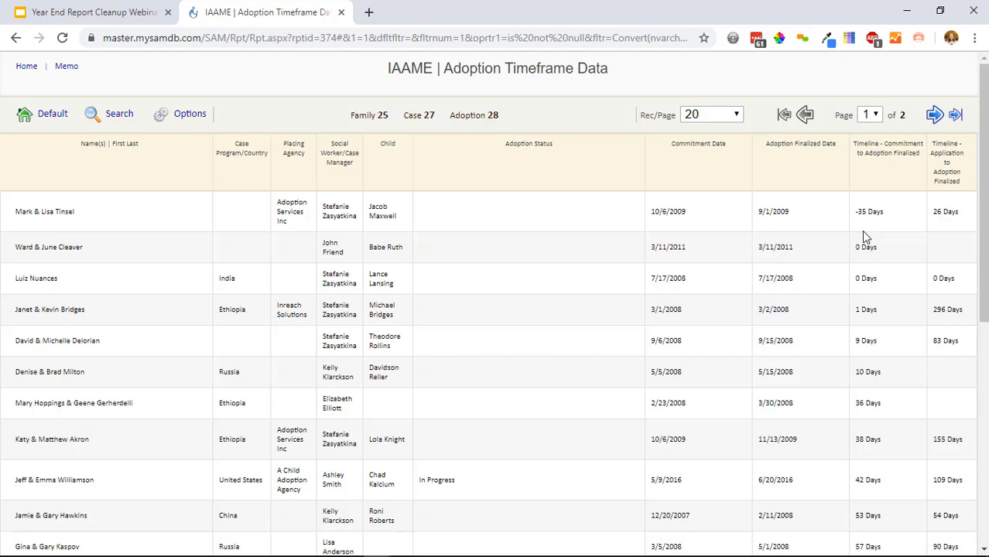
View the field properties of Adoption Finalized Date, examine its public form and hint settings, and close them
click(823, 186)
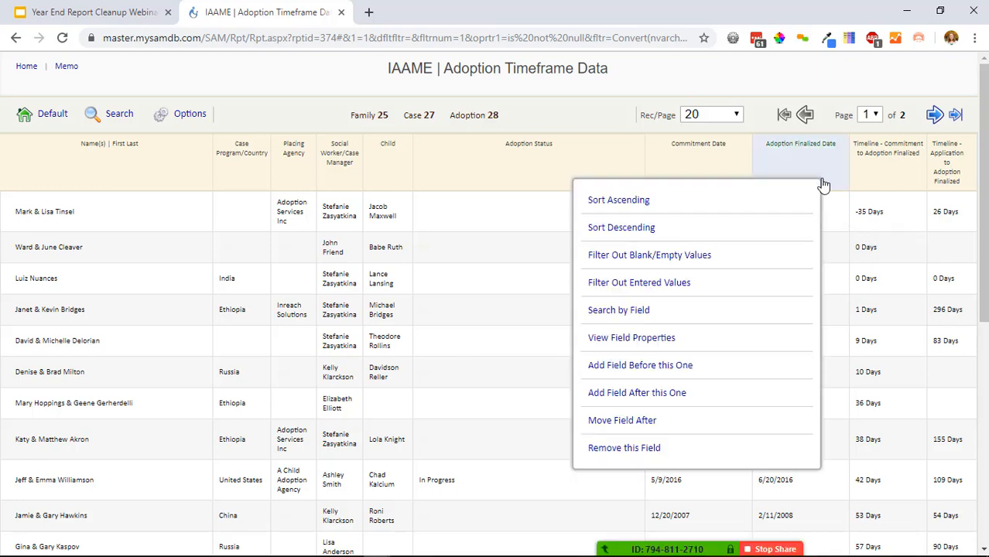
click(646, 342)
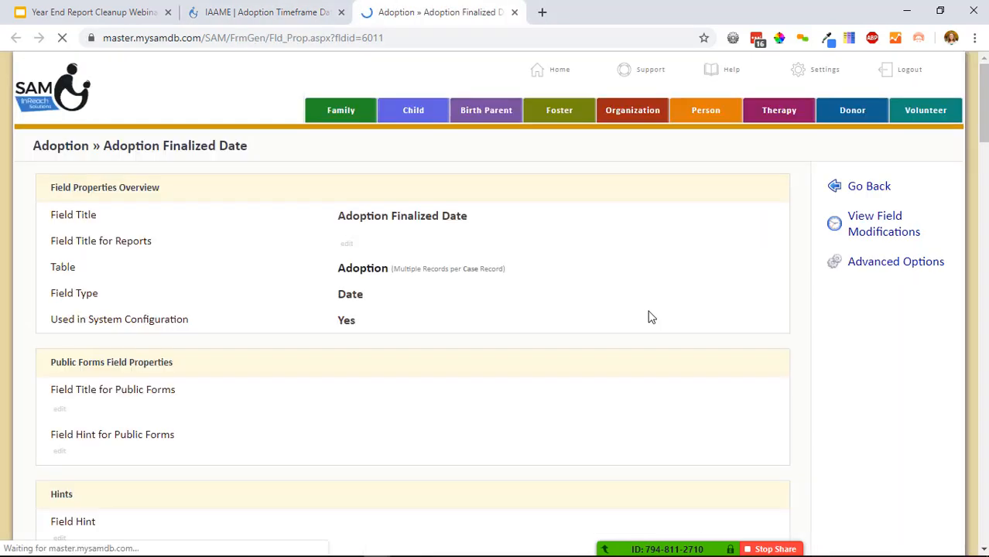
scroll(533, 250, down, 2)
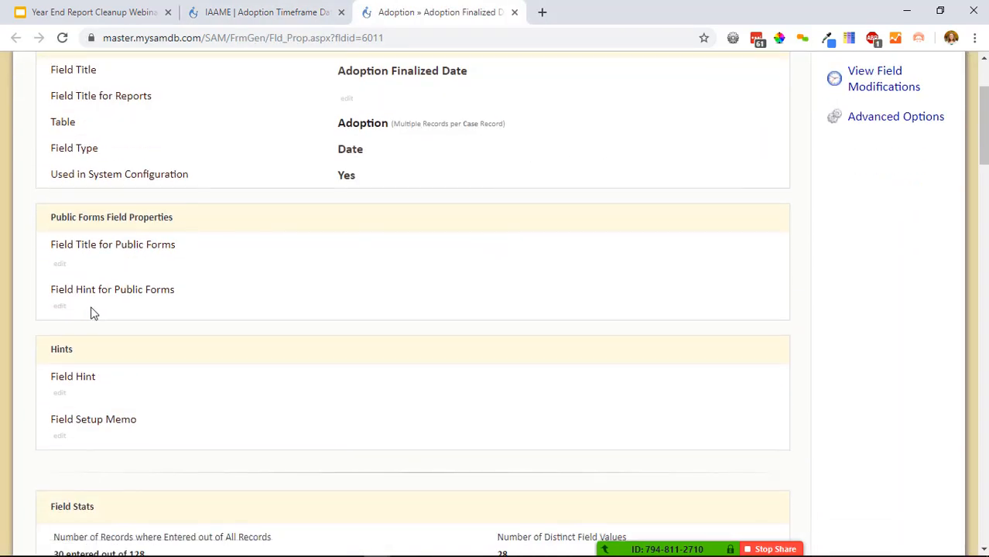
scroll(65, 313, down, 2)
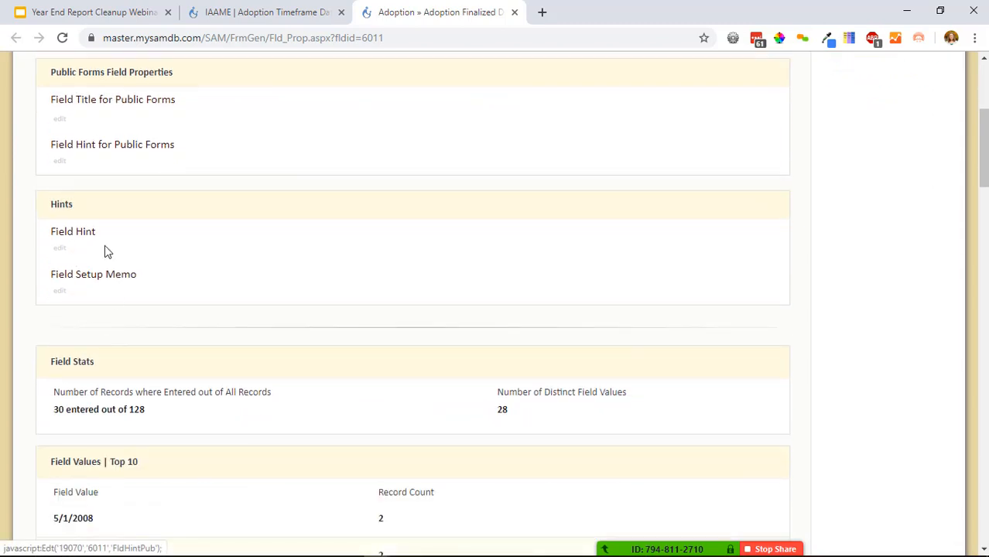
drag(191, 147, 57, 151)
click(45, 153)
triple_click(45, 156)
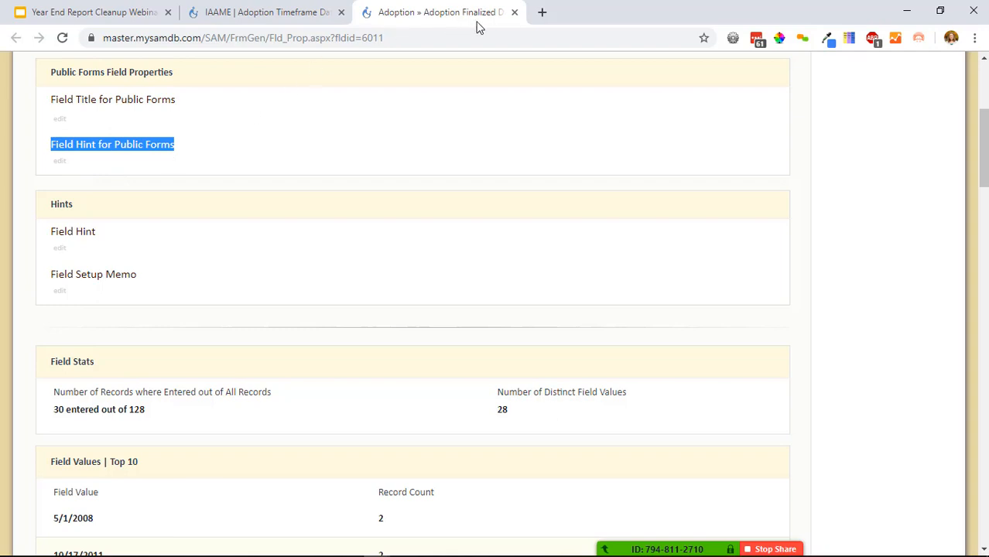
click(515, 12)
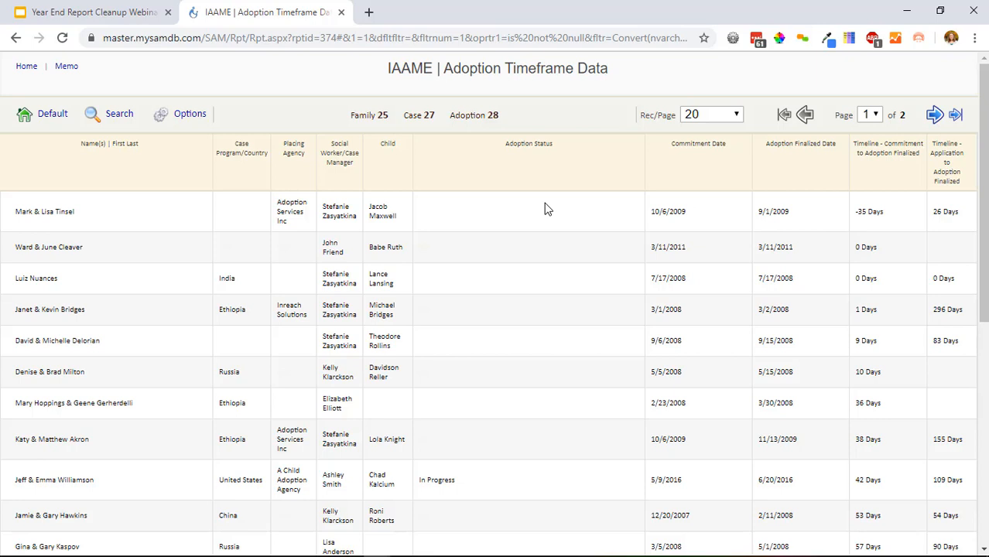
Filter the report to adoptions with the status In Progress and start a bulk update of those records
click(457, 481)
click(513, 436)
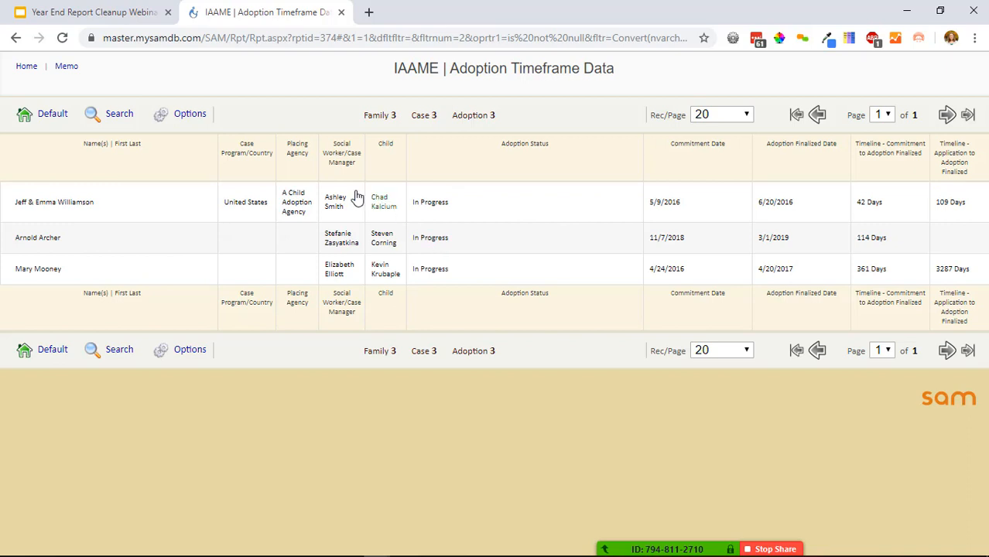
click(188, 116)
click(242, 439)
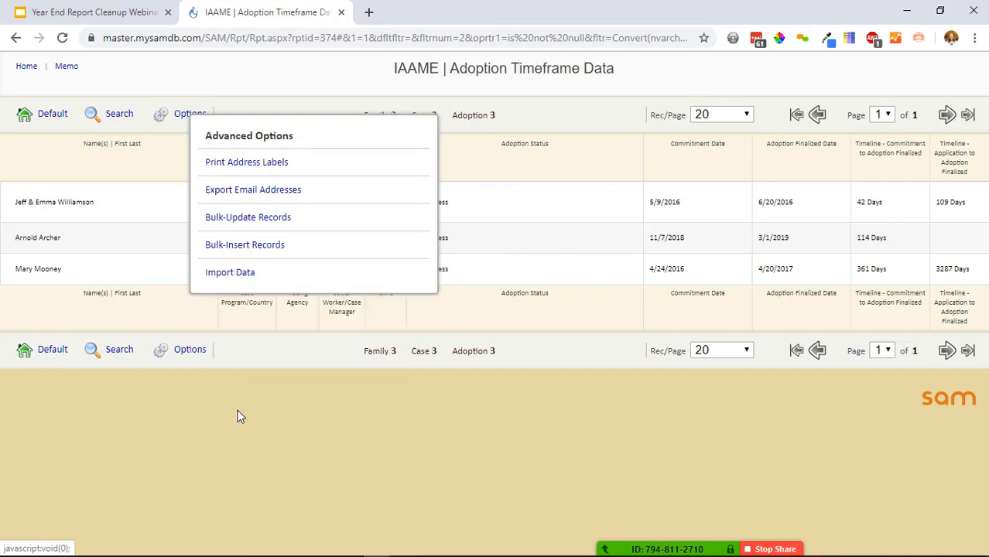
click(266, 219)
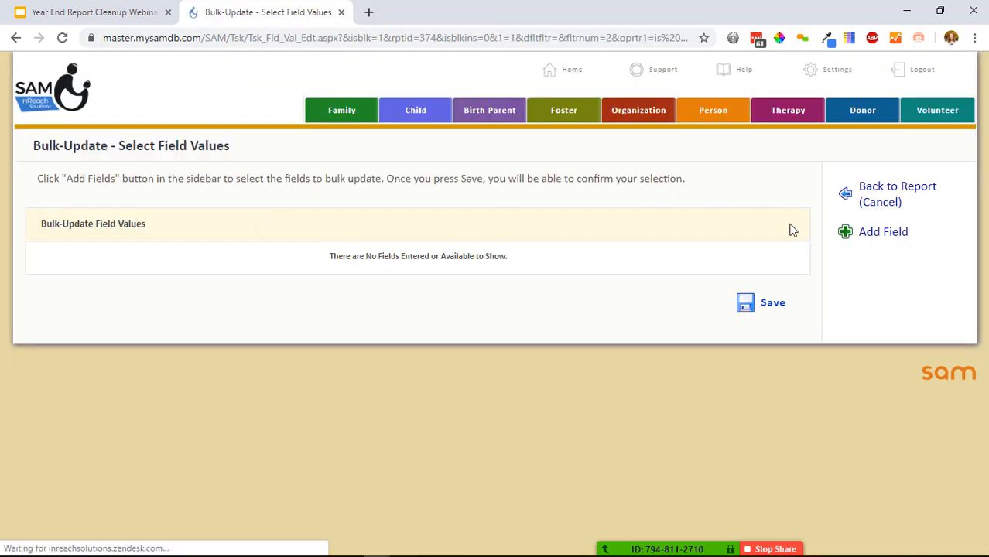
Set the Adoption table's Adoption Status field to Completed for the bulk update and save the field selection
click(186, 265)
click(116, 353)
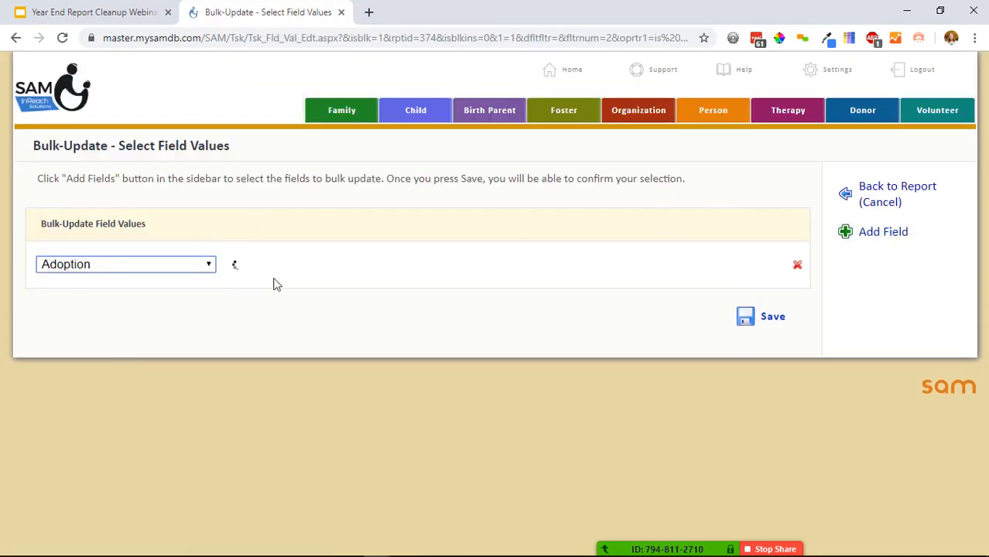
click(289, 266)
click(325, 495)
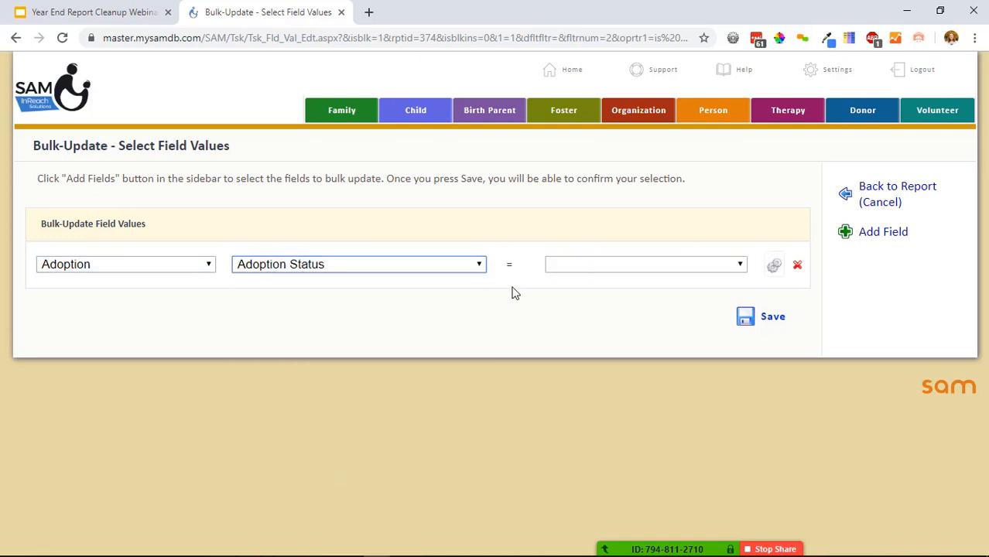
click(585, 265)
click(579, 307)
click(745, 321)
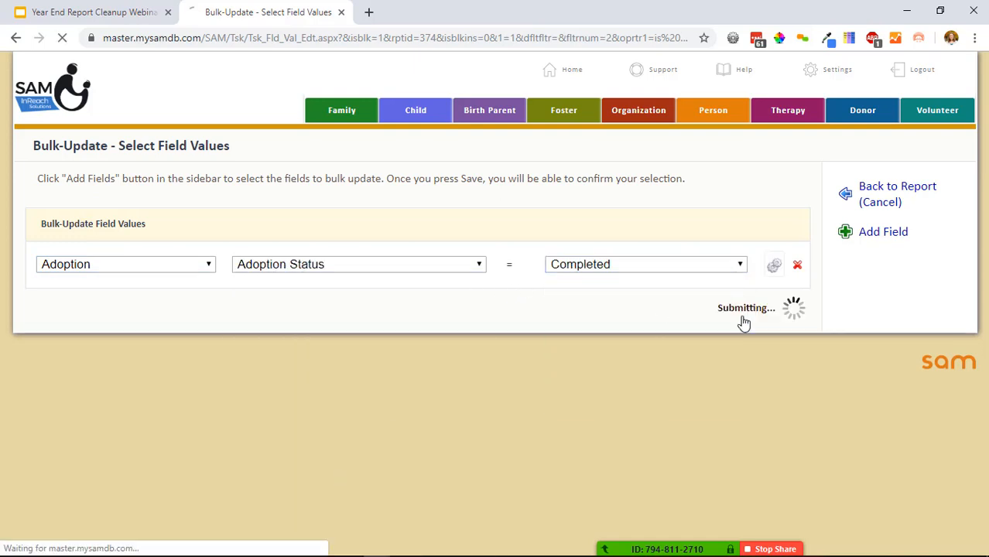
Confirm the bulk update of the matching records and restore the report's default view
scroll(706, 347, down, 1)
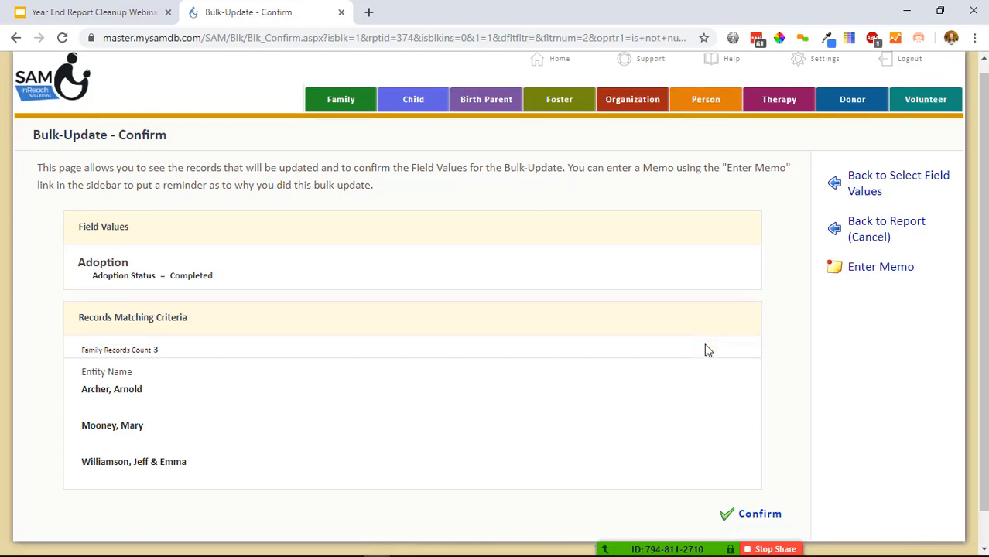
click(778, 490)
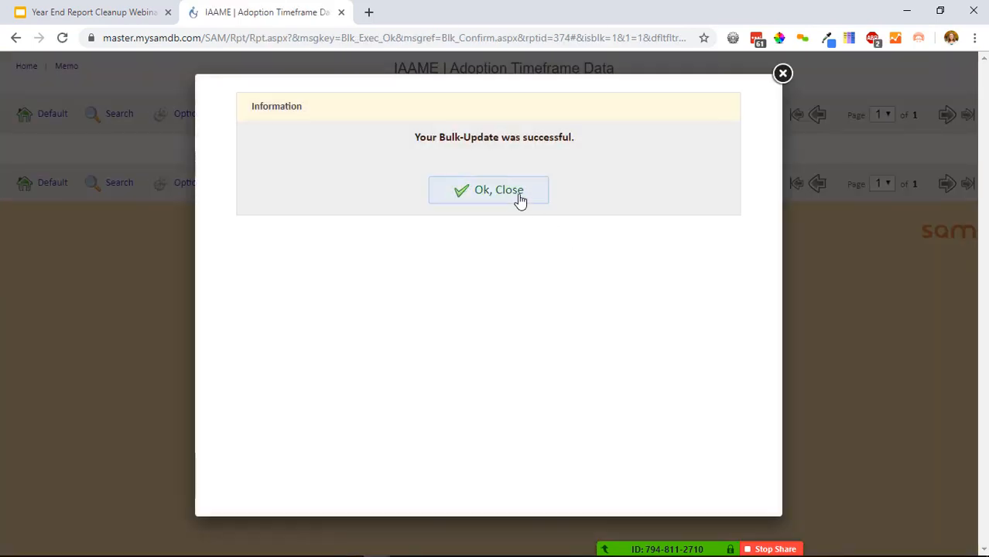
click(521, 199)
click(48, 116)
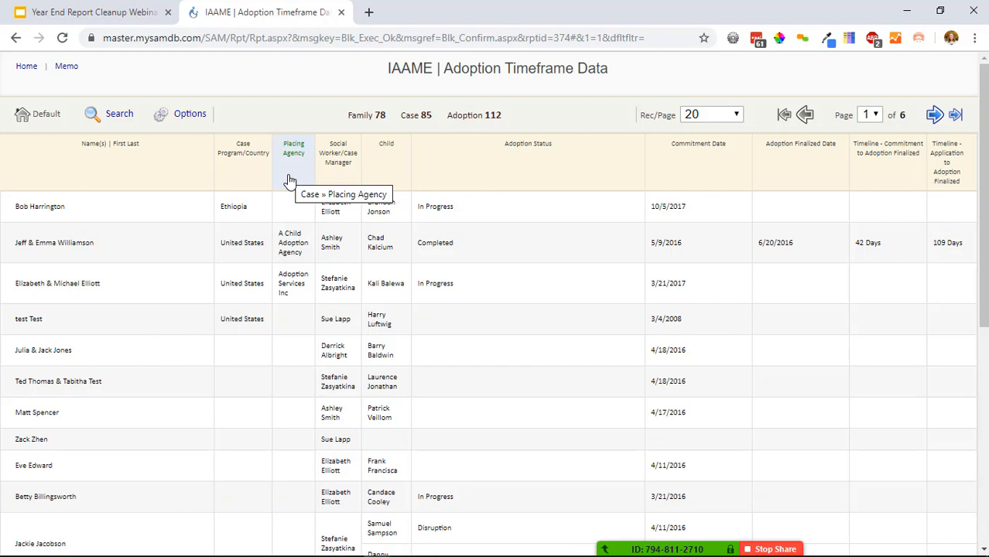
Switch to the Year End Report Cleanup presentation in Google Slides and advance to the Milestones slide
click(120, 11)
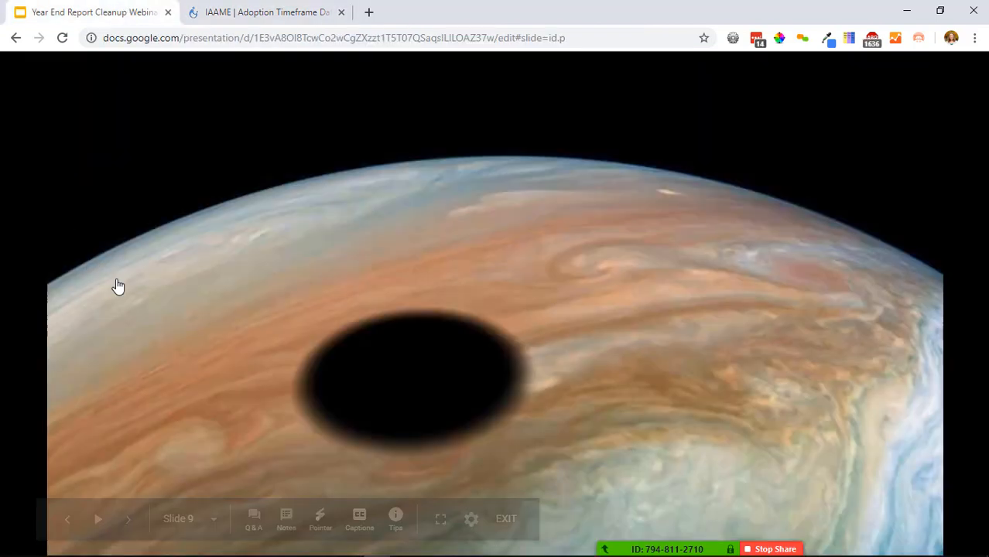
key(Right)
key(Right)
key(Right)
key(Right)
key(Right)
key(Right)
key(Right)
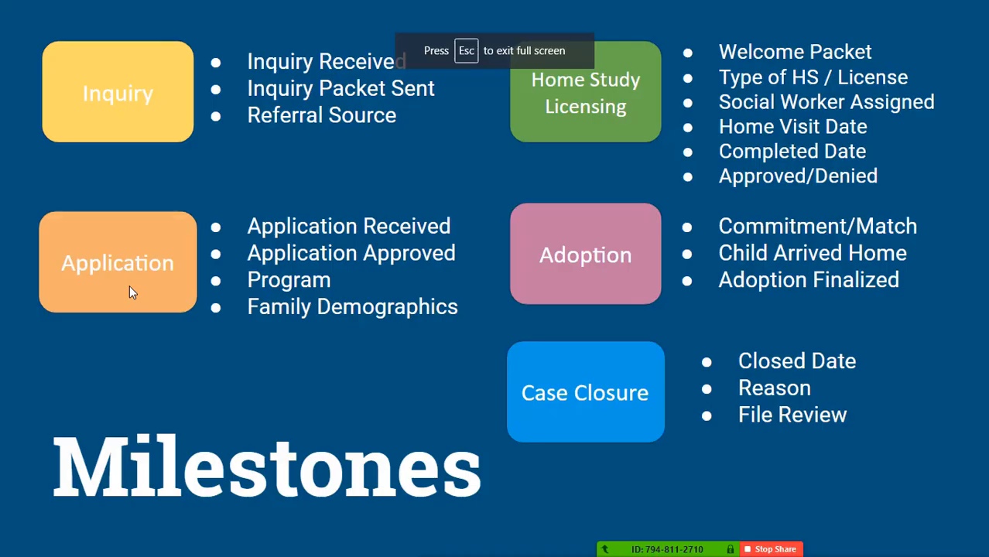
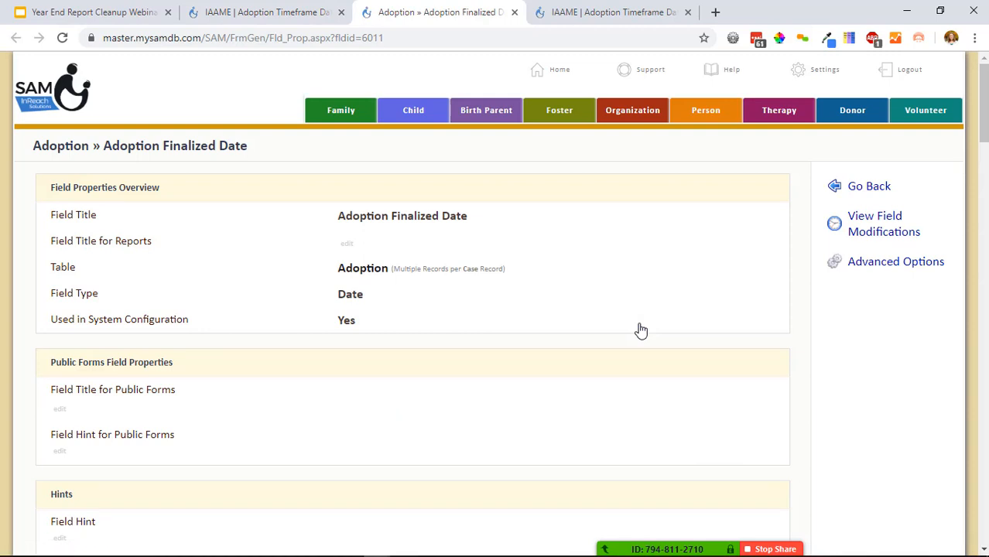
Examine the Adoption Finalized Date field's properties, including its modification history and the list of forms it is used on
scroll(531, 350, down, 5)
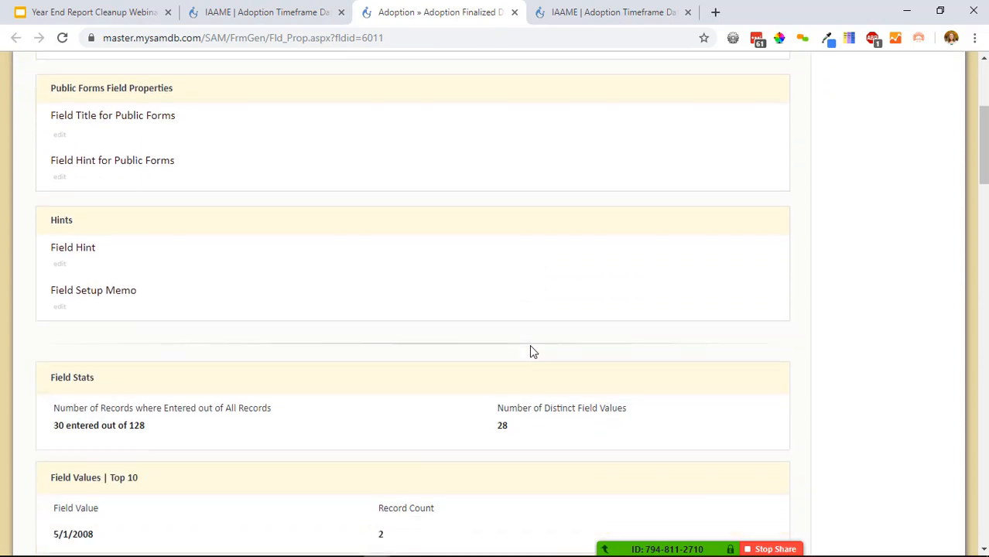
scroll(531, 349, down, 10)
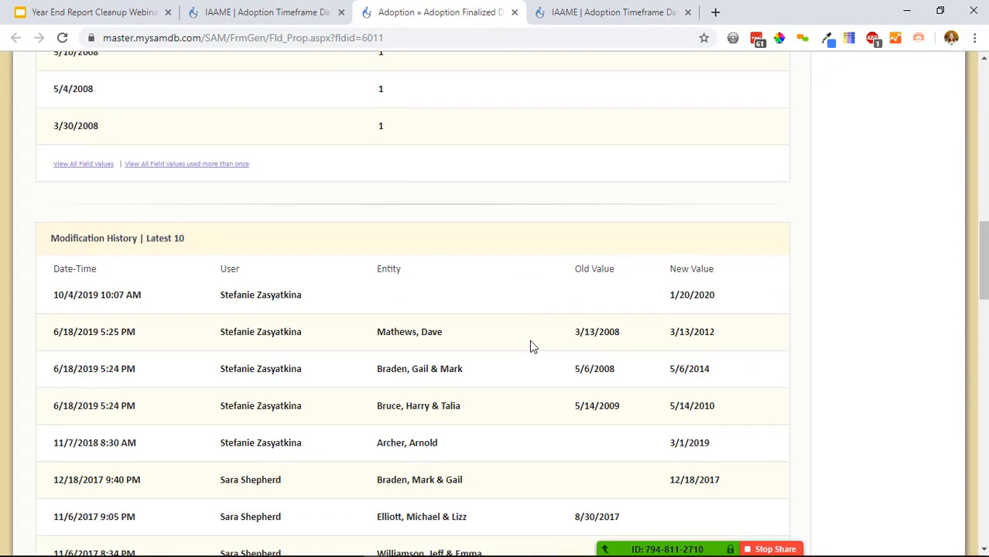
scroll(530, 341, down, 4)
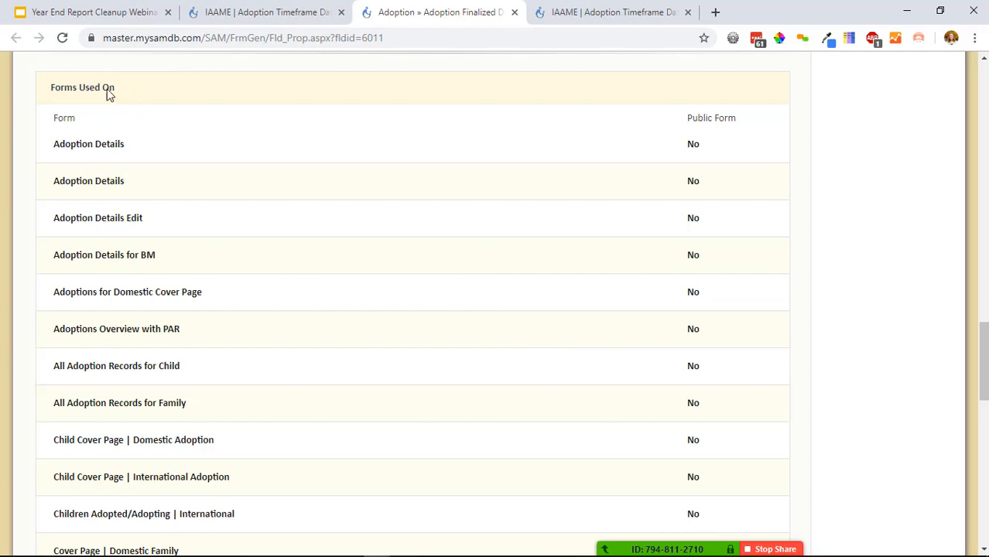
drag(112, 92, 50, 90)
scroll(131, 91, down, 1)
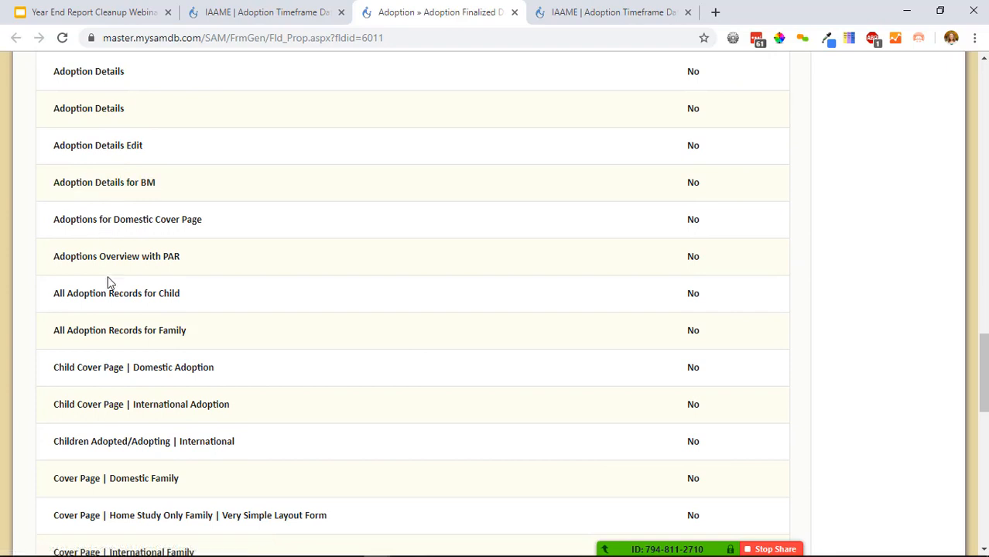
scroll(111, 347, down, 4)
scroll(114, 357, up, 2)
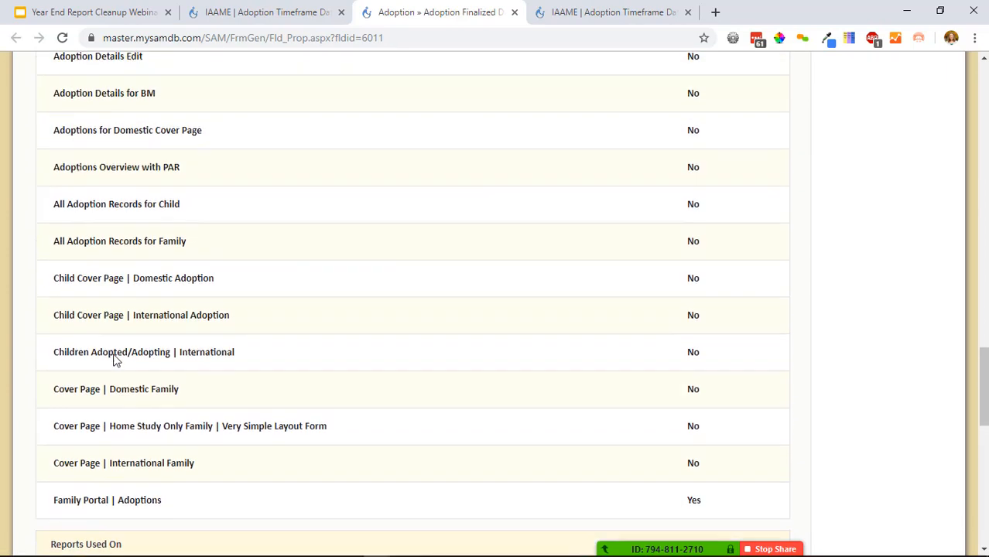
scroll(115, 361, up, 2)
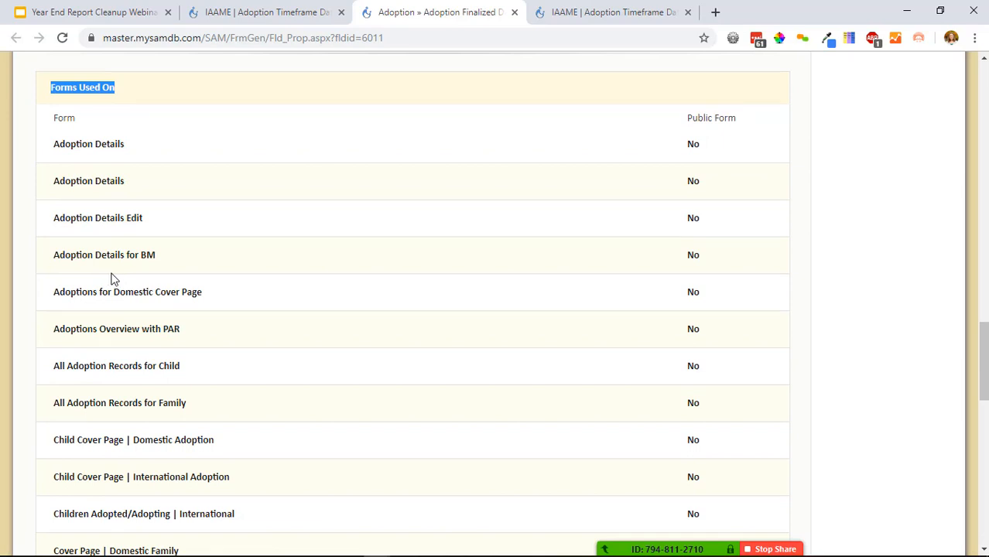
Open the first Adoption Details form from the field's form list and examine where it is used as a details form
right_click(113, 146)
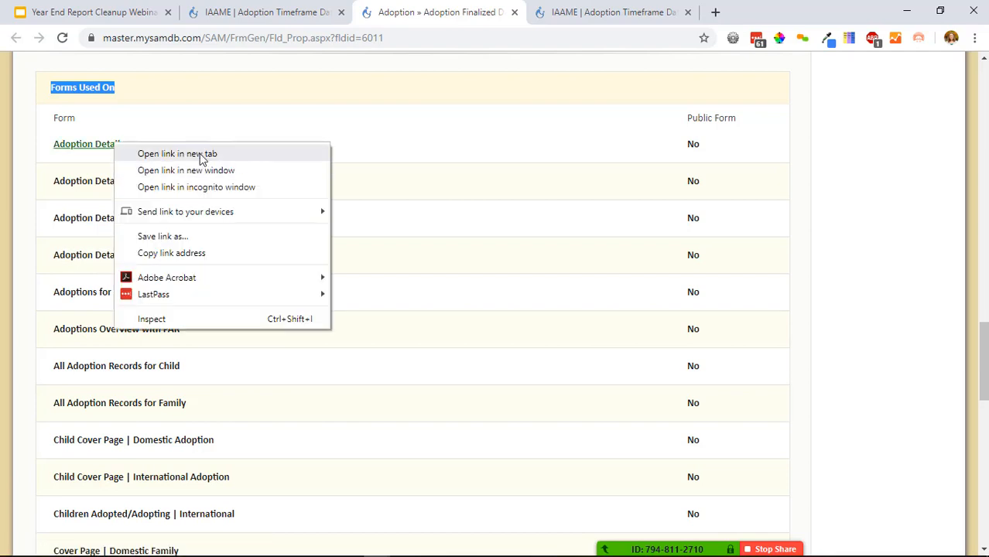
click(86, 147)
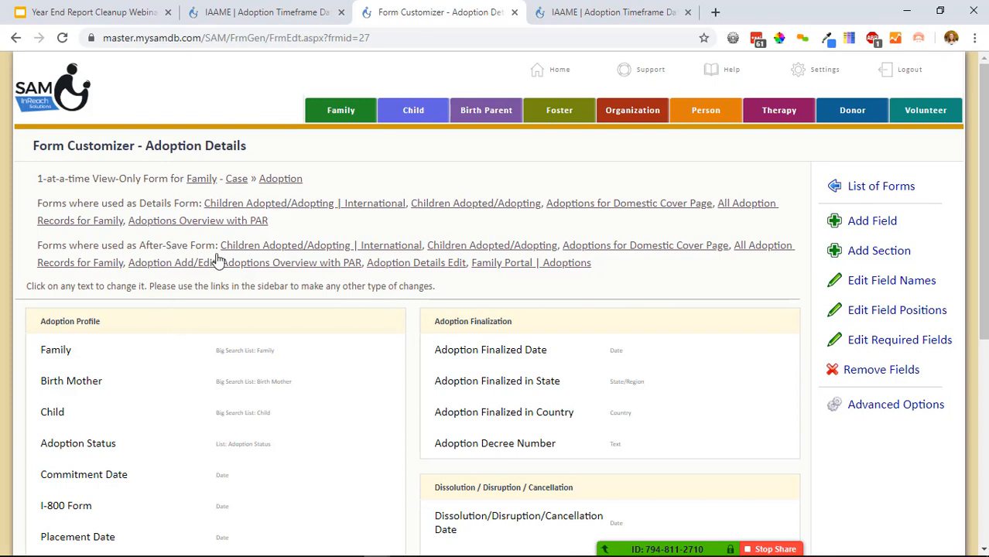
drag(285, 224, 23, 208)
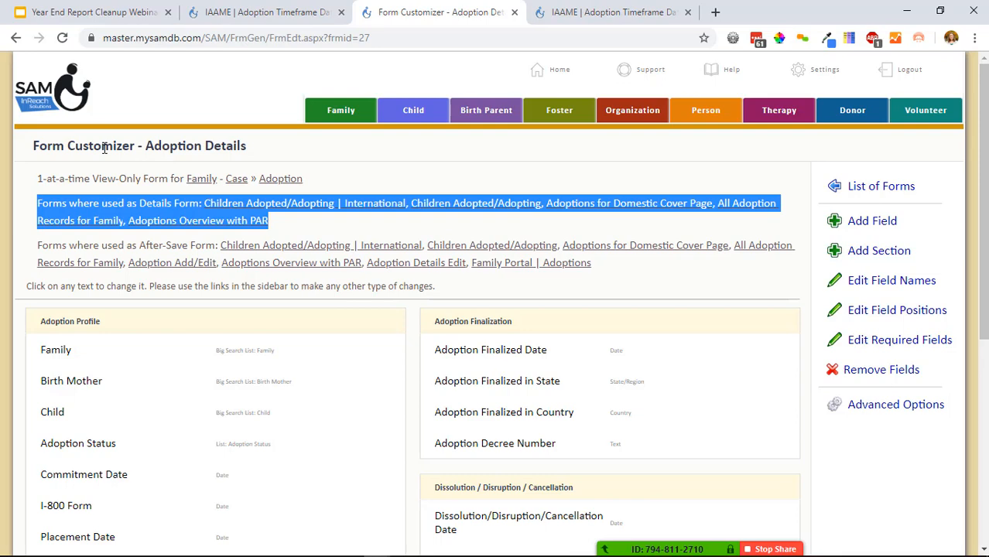
Examine the Adoption Details form's properties, including its view/edit type and Edit Record Form, and return to the form's customizer page
click(303, 222)
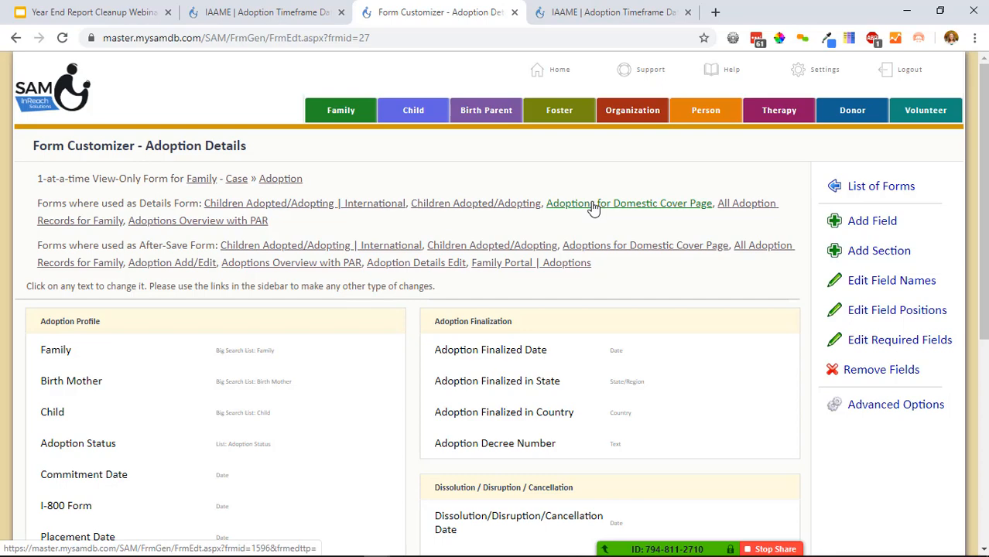
scroll(593, 207, down, 5)
scroll(593, 280, up, 5)
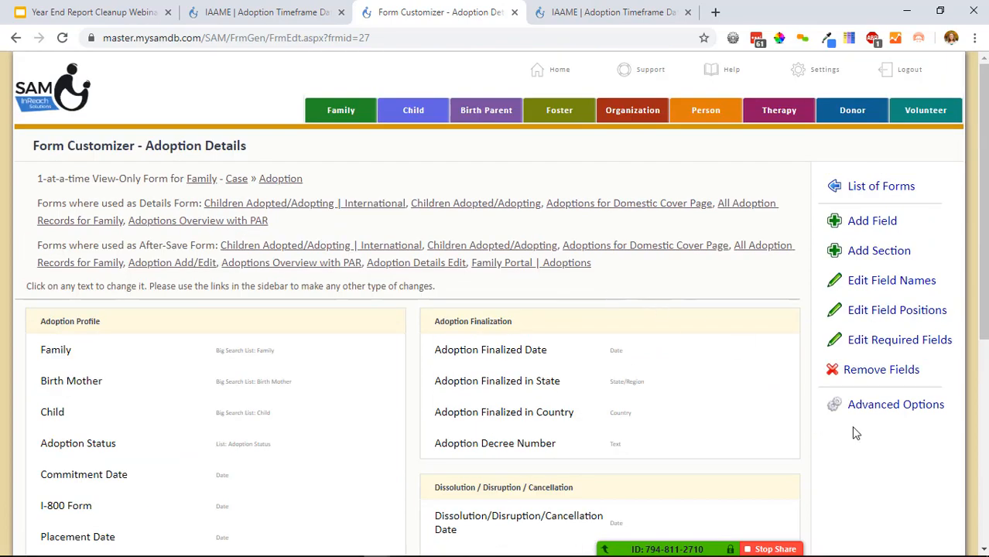
mouse_move(834, 413)
click(893, 446)
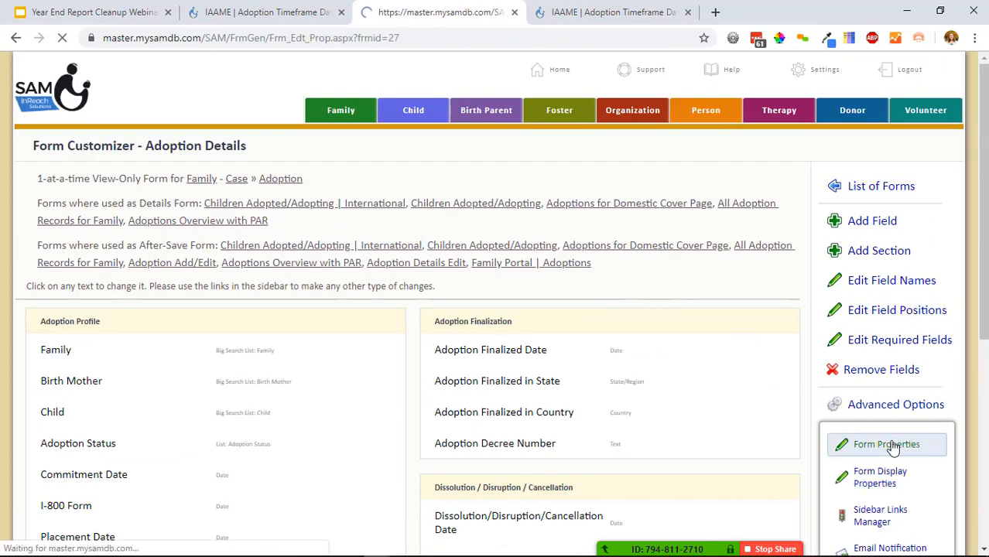
scroll(772, 391, down, 3)
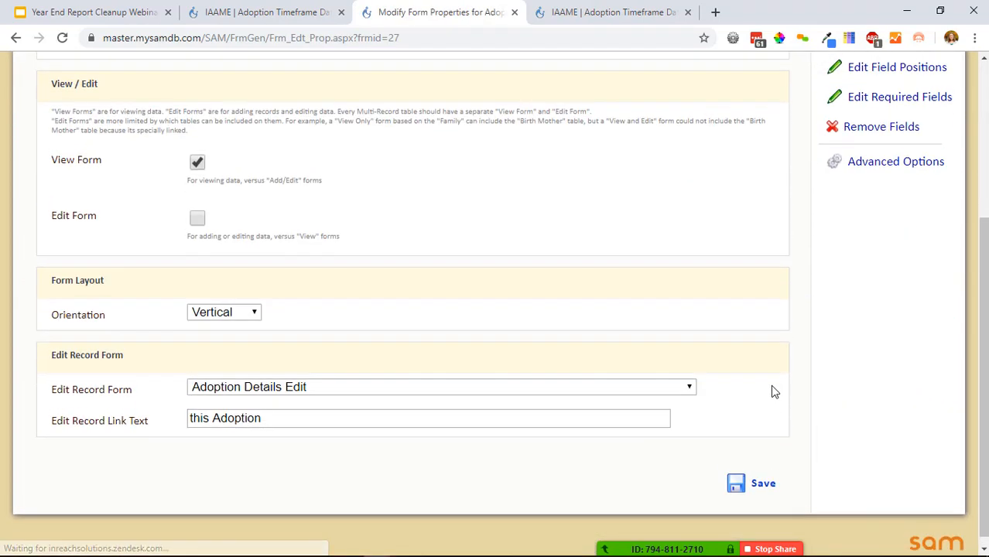
scroll(773, 391, up, 3)
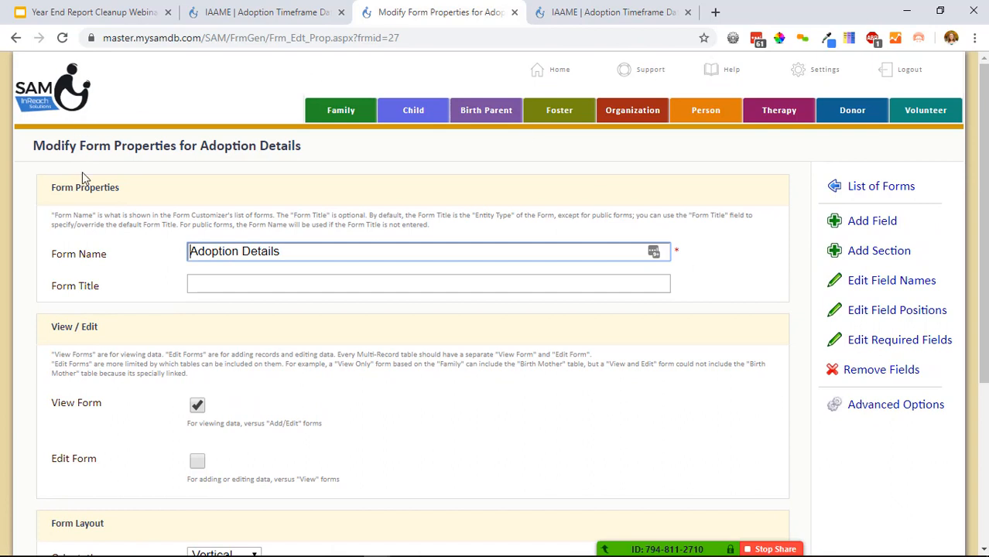
click(15, 37)
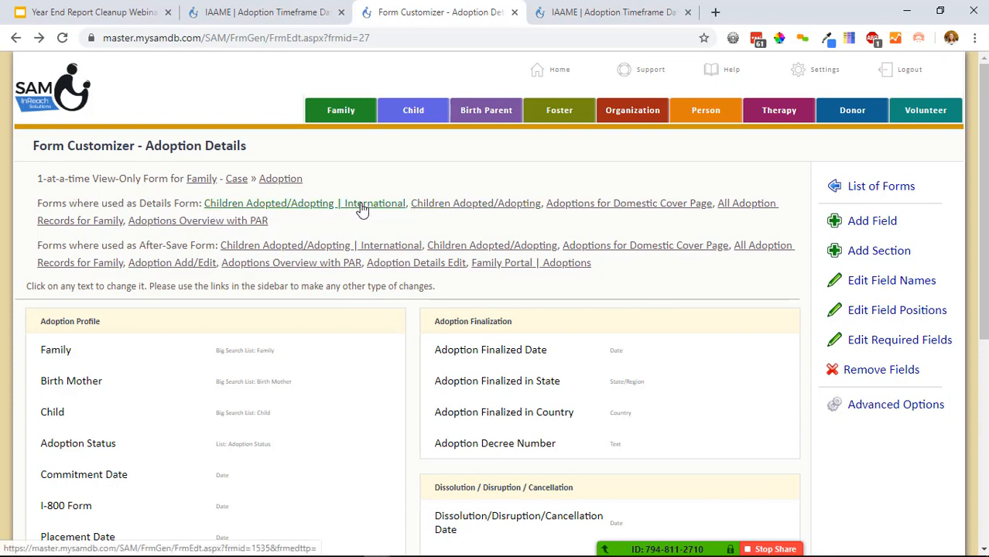
Trace the Adoptions for Domestic Cover Page sub-form to its parent Cover Page | Domestic Family form and examine where that form is used after saving
click(591, 206)
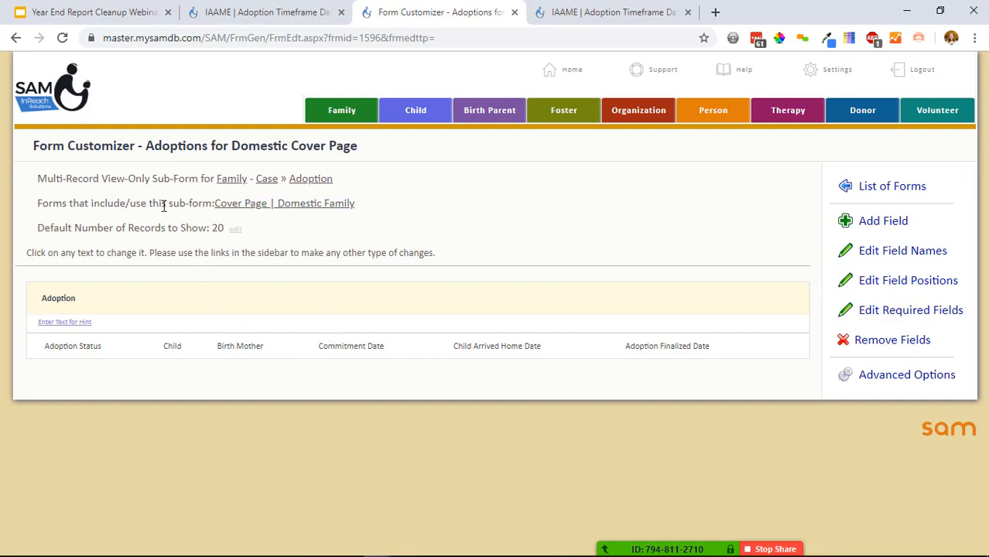
drag(57, 204, 217, 208)
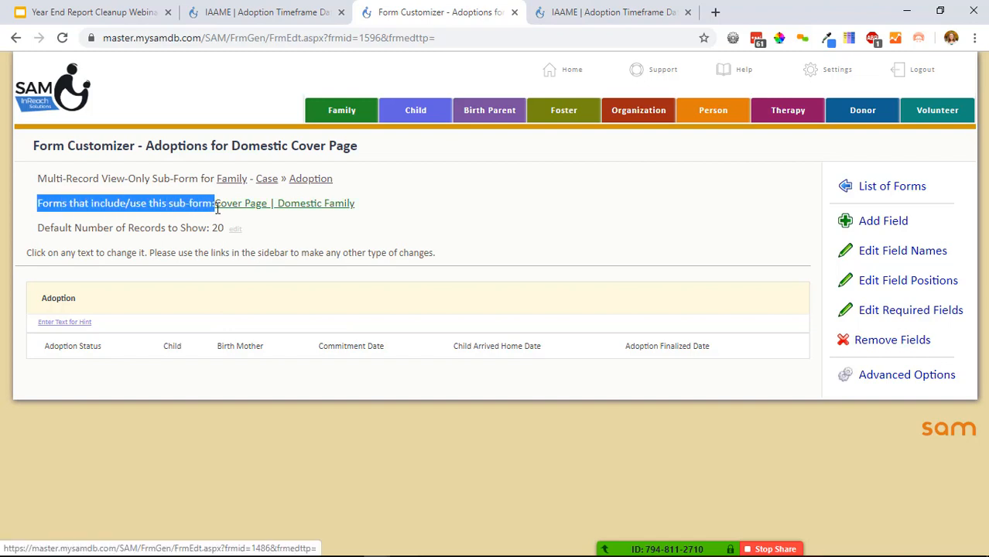
click(287, 207)
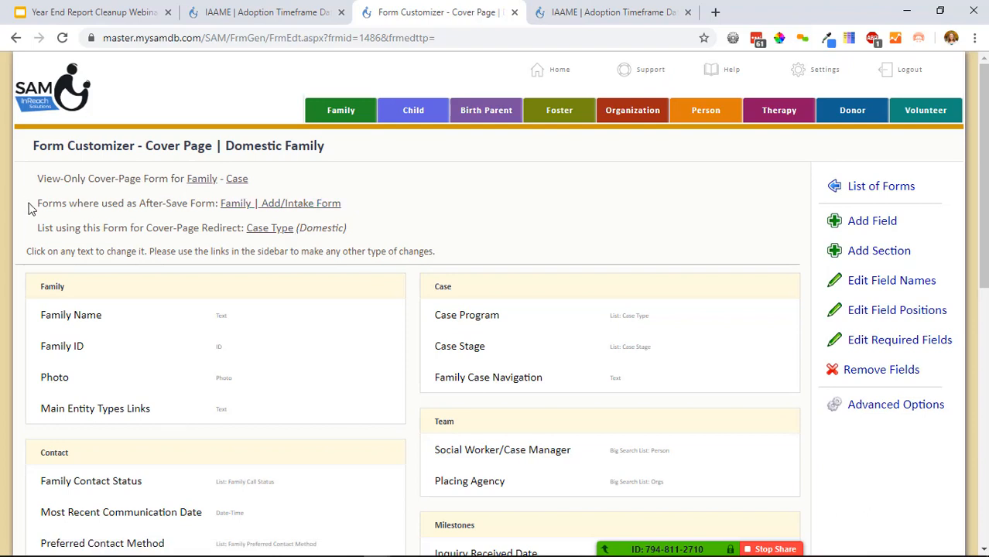
drag(34, 203, 222, 203)
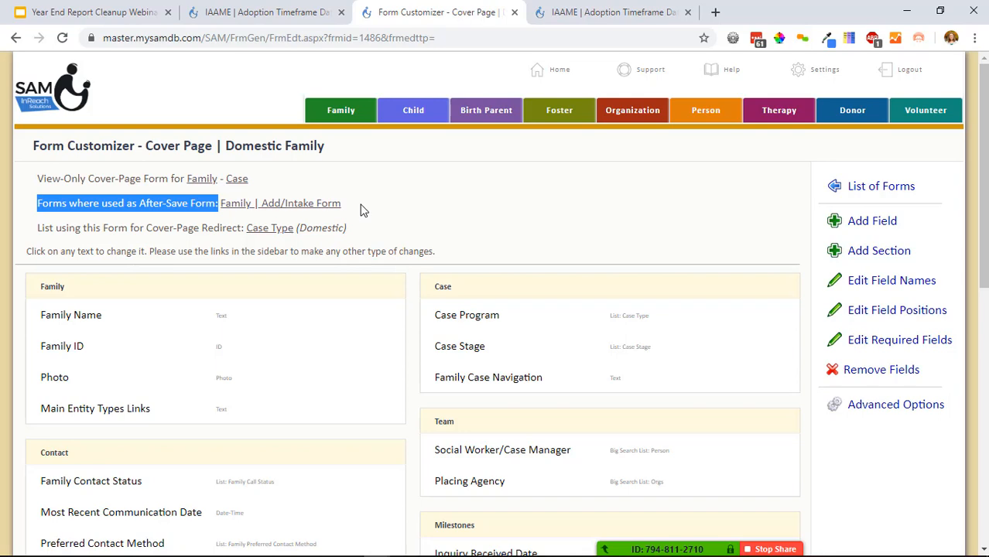
Open the Commitment Date field's properties from the timeframe report, close the browser tabs after it, and examine its modification history and forms used on
click(278, 13)
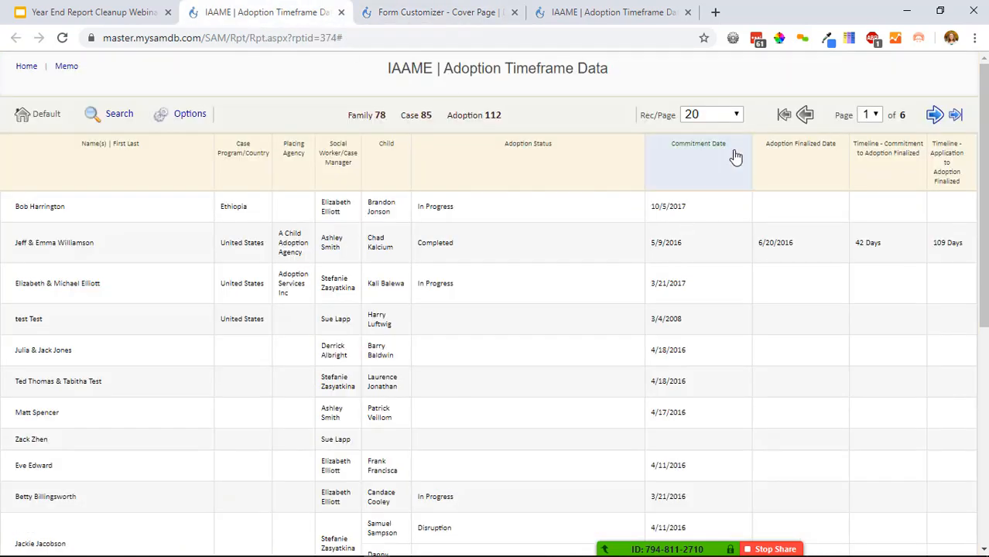
click(736, 157)
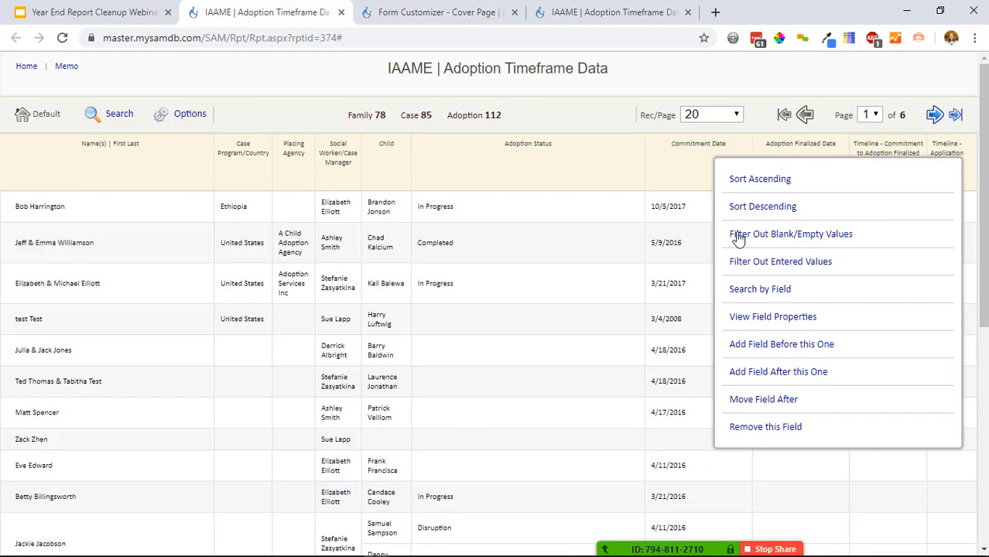
click(773, 318)
right_click(446, 8)
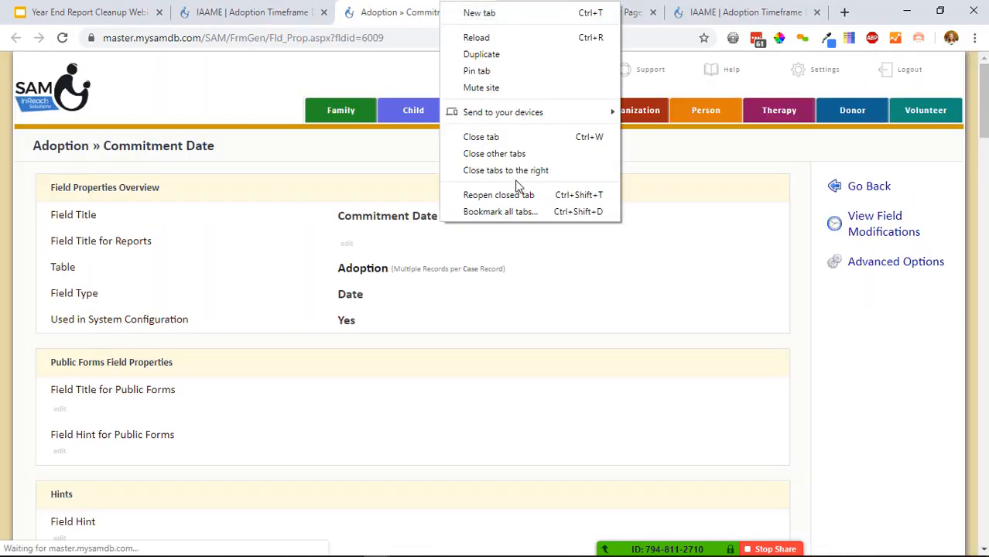
key(Escape)
scroll(524, 263, down, 15)
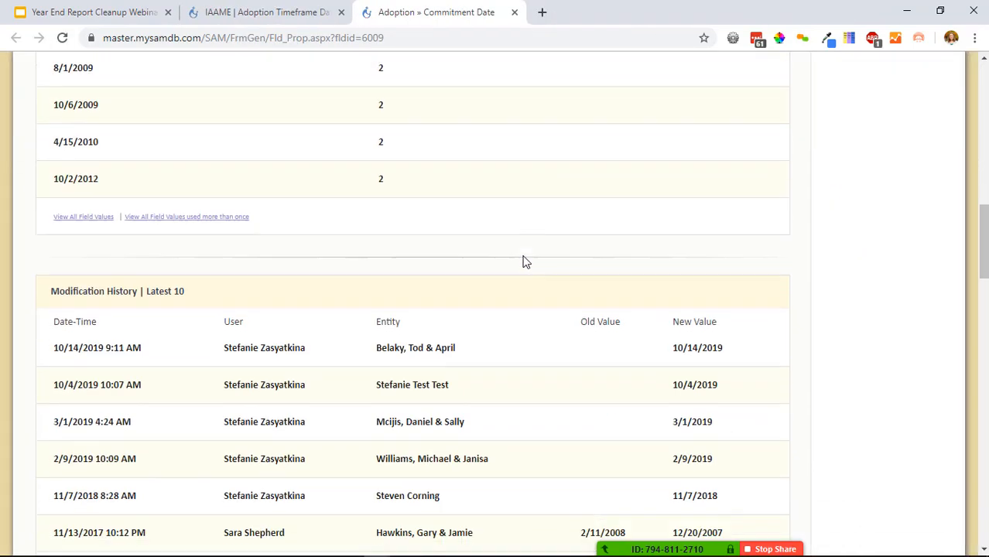
scroll(524, 256, down, 6)
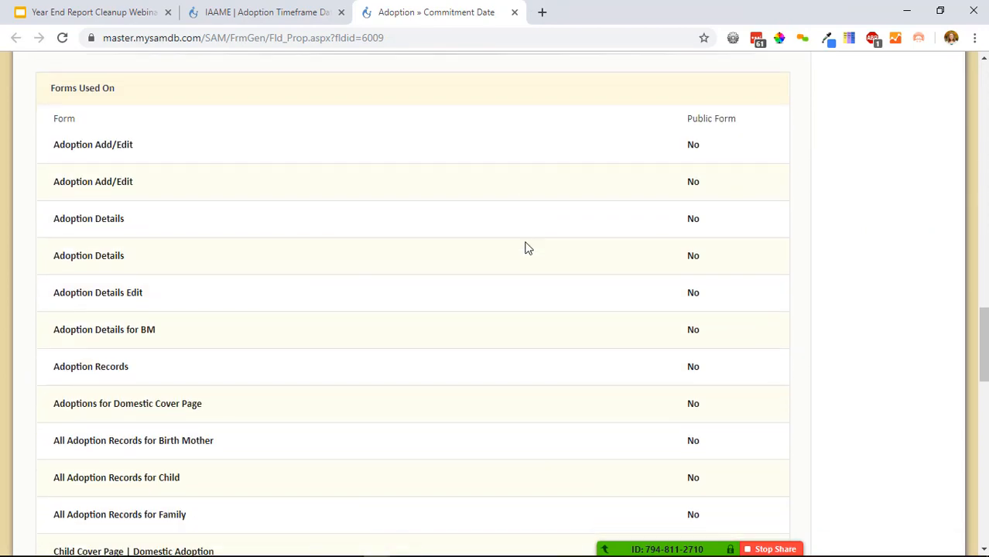
Check which record type the first Adoption Add/Edit form belongs to and return to the Commitment Date field's form list
click(113, 147)
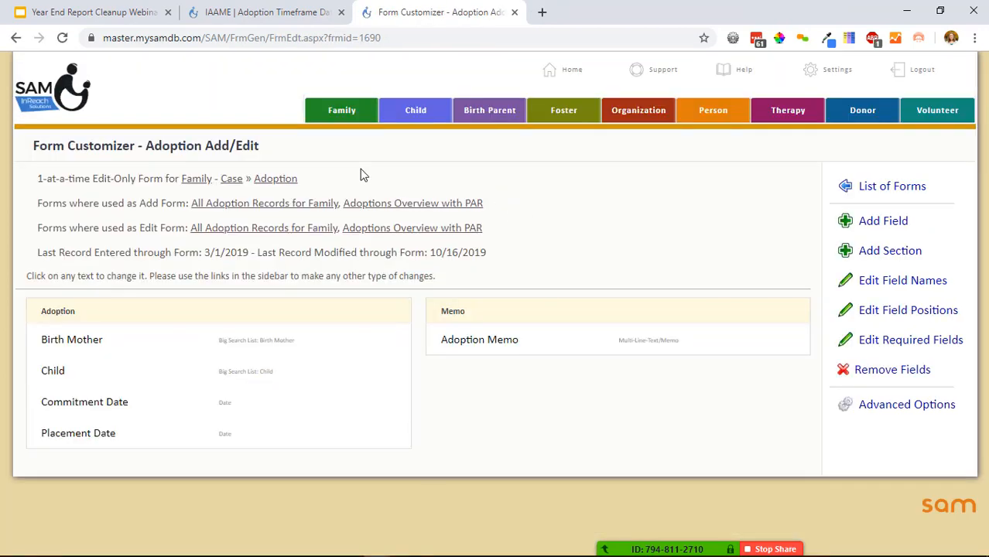
drag(308, 181, 37, 194)
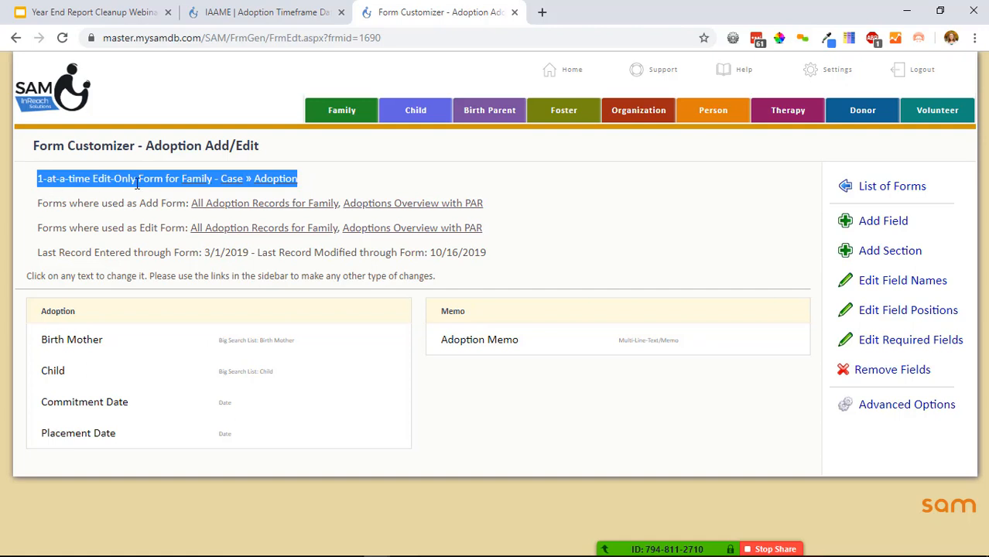
click(185, 16)
click(430, 14)
click(16, 39)
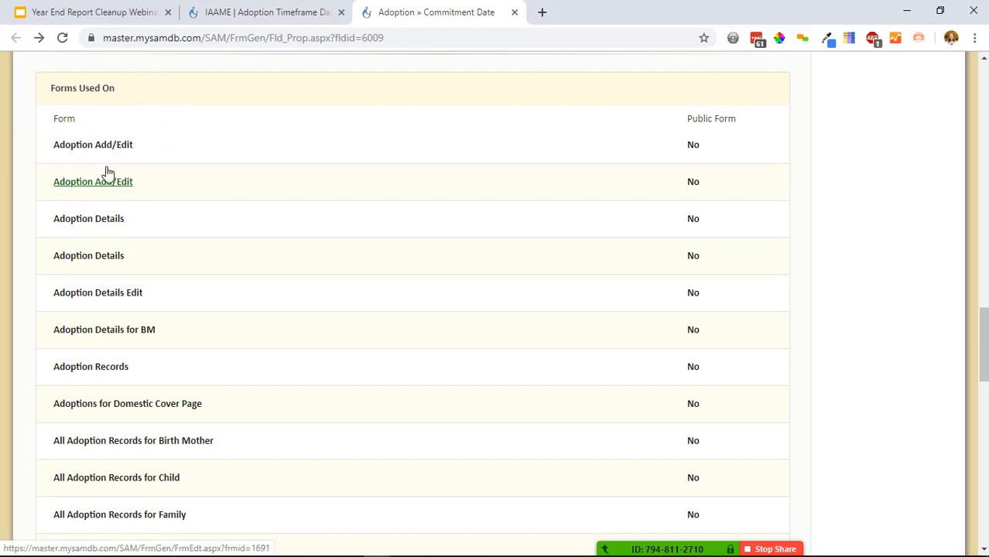
Open both Adoption Add/Edit forms in separate browser tabs and compare the record types they belong to
right_click(127, 144)
click(176, 154)
right_click(124, 186)
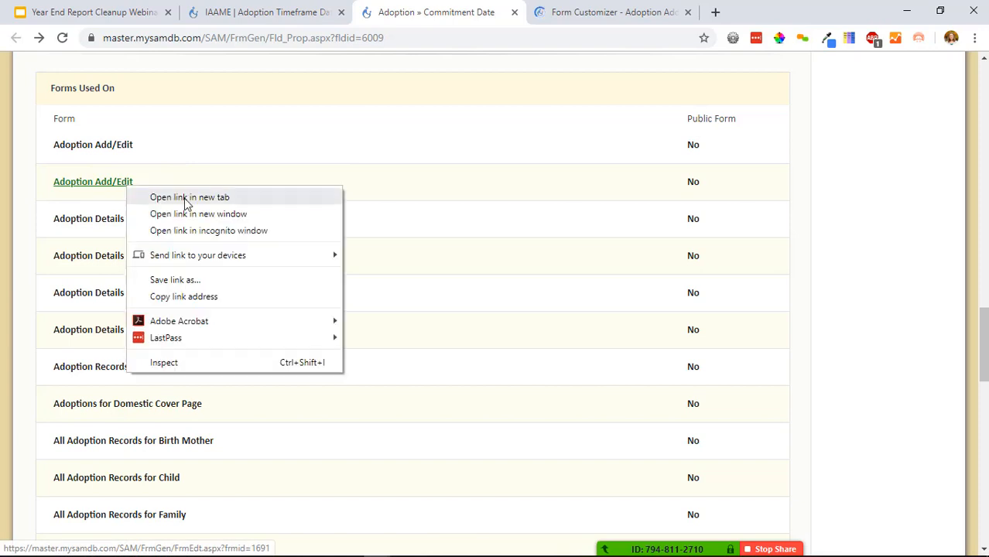
click(183, 197)
click(544, 19)
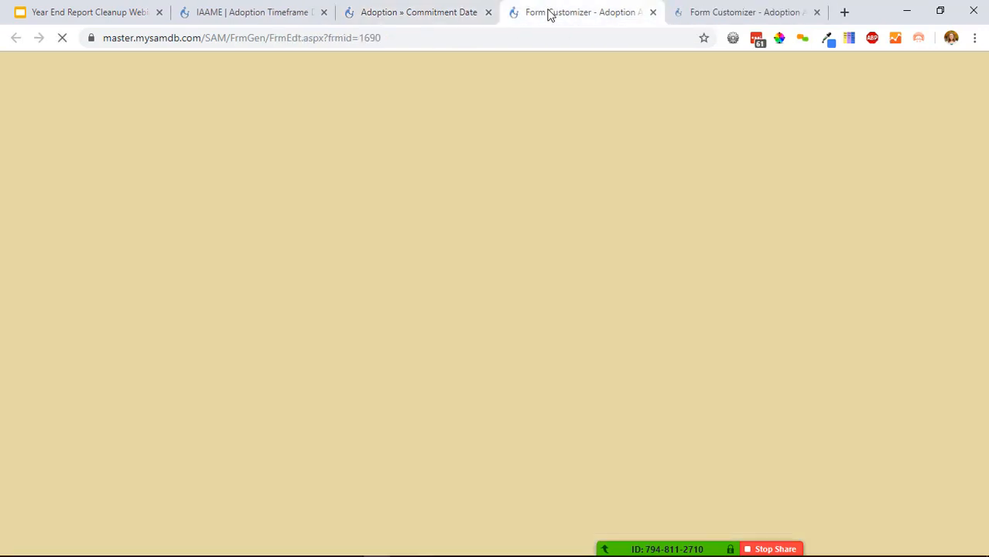
drag(298, 179, 169, 182)
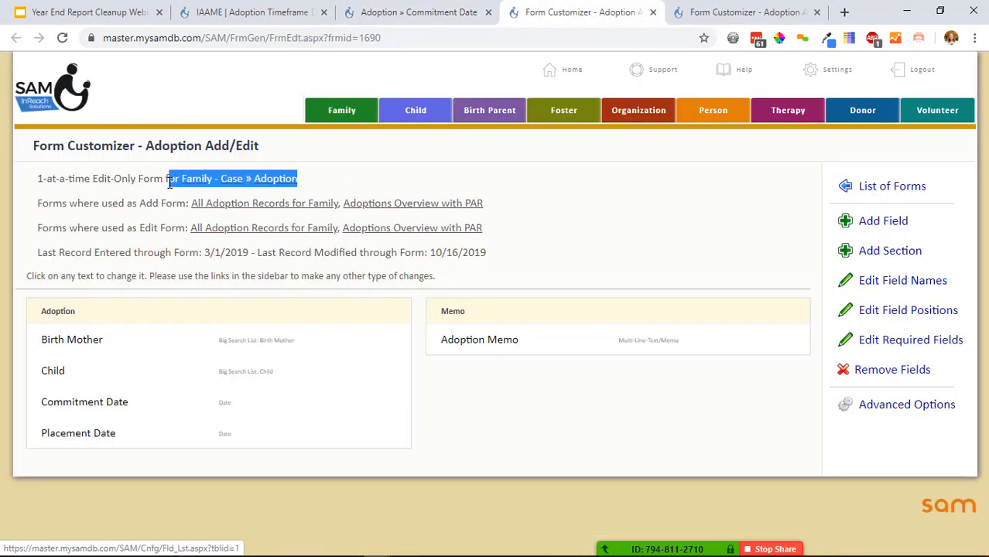
click(714, 8)
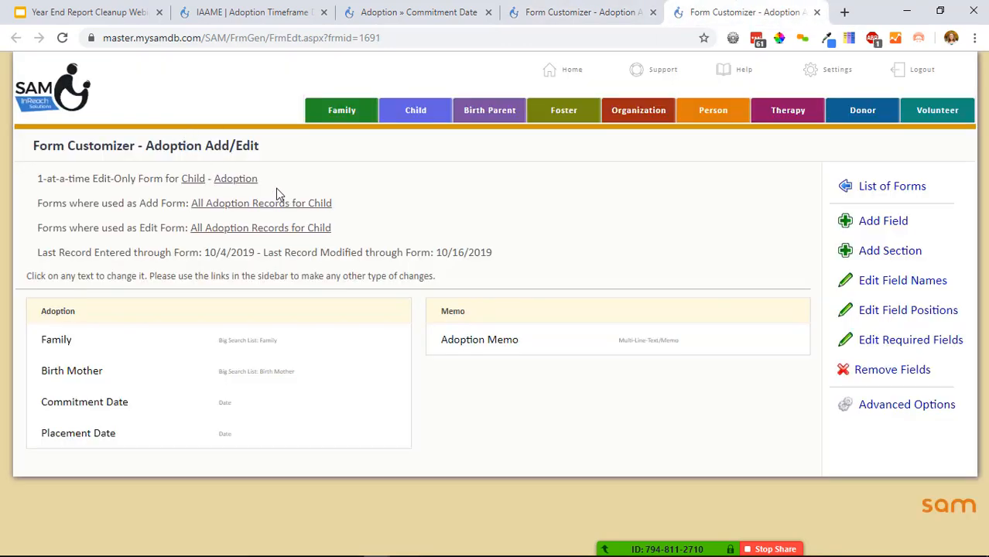
drag(258, 179, 181, 196)
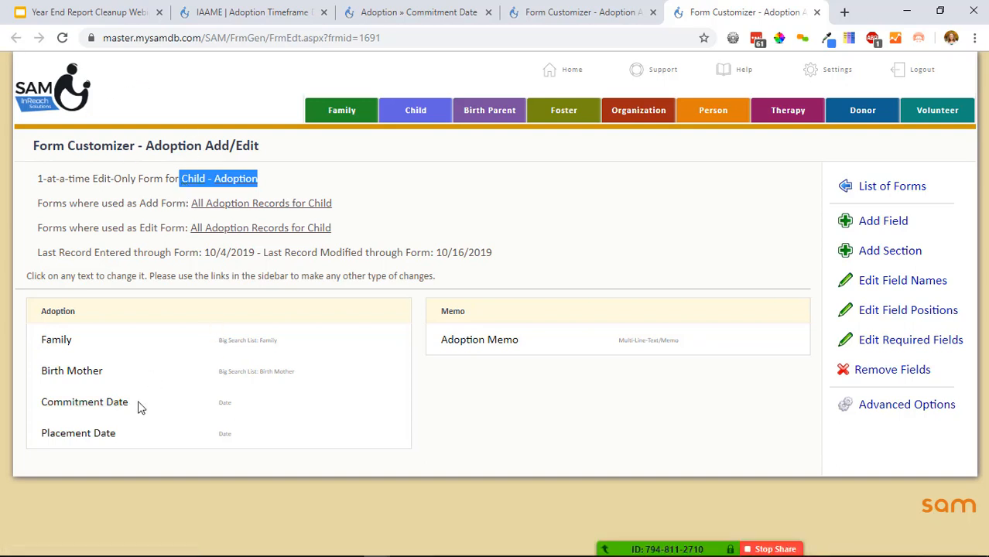
Make Family a required field on the child's Adoption Add/Edit form and save the required field settings
drag(141, 408, 38, 403)
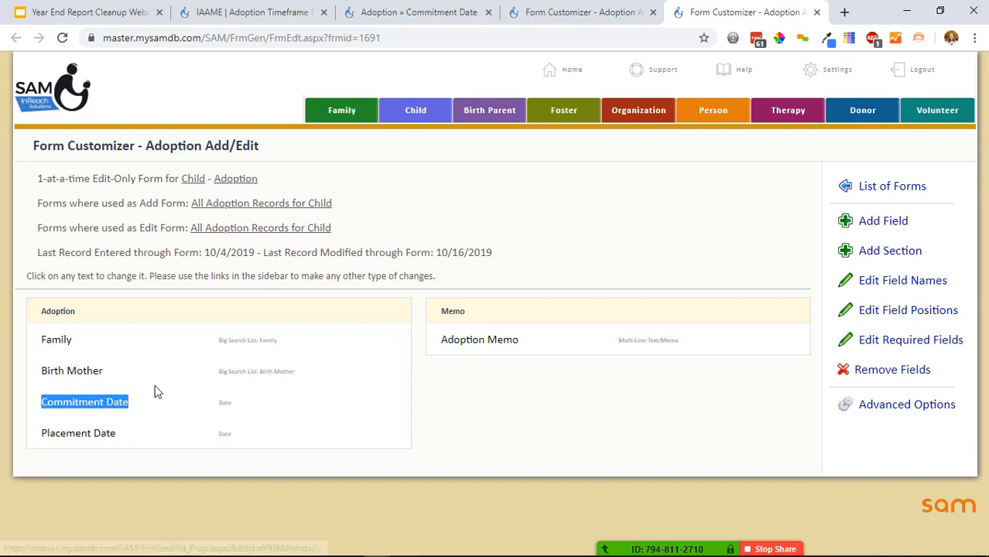
click(883, 349)
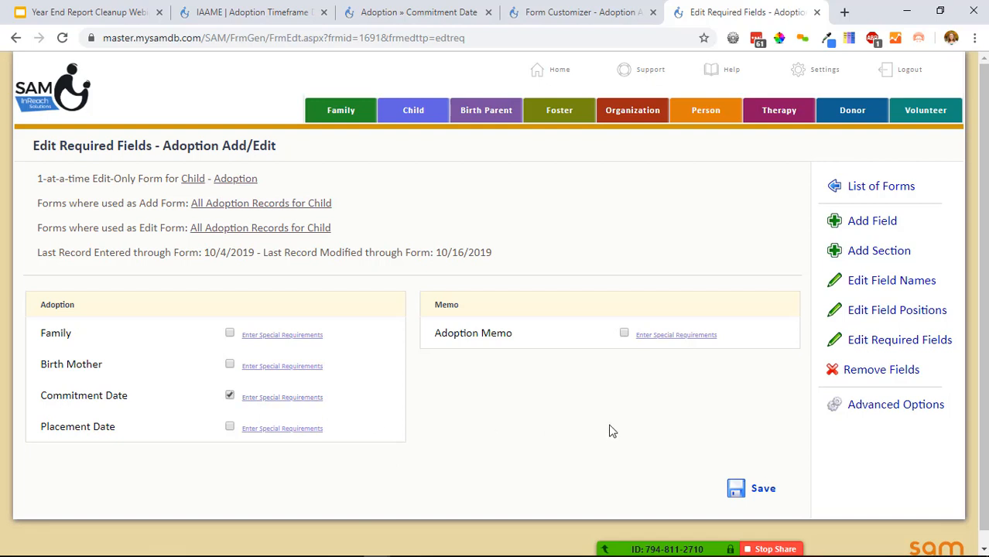
drag(274, 180, 182, 197)
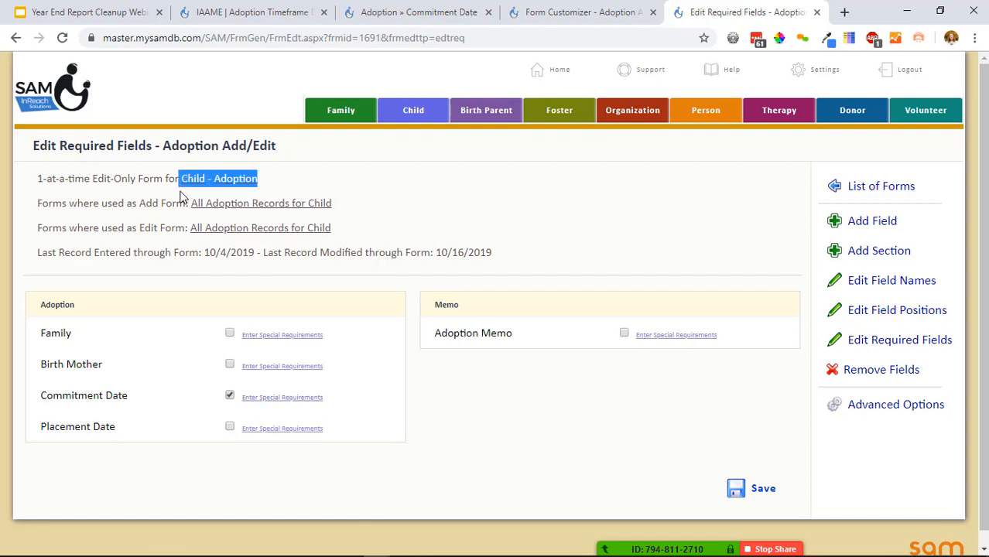
click(230, 334)
click(758, 488)
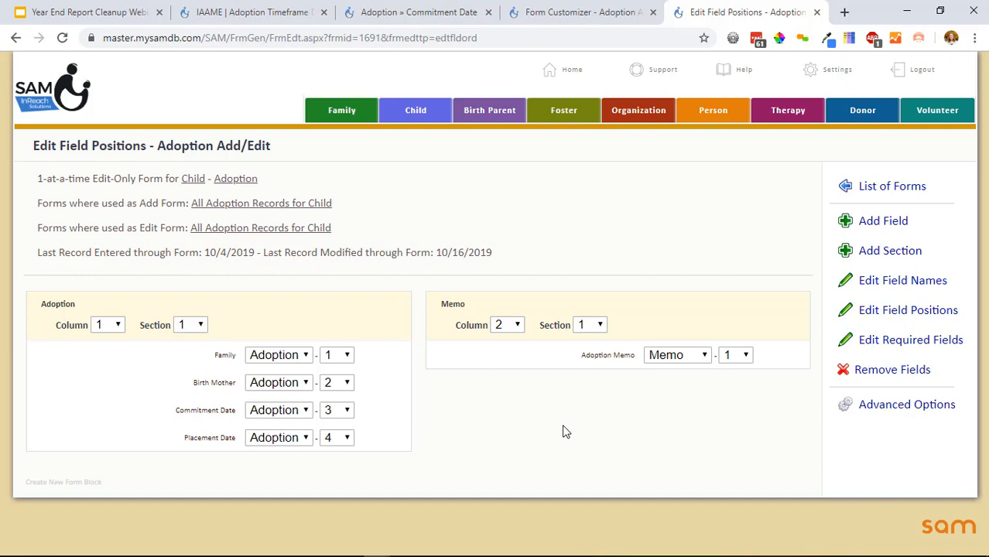
Add and save an automatically entered value on the child's Adoption Add/Edit form, setting Adoption Status in the Adoption table to In Progress
click(866, 411)
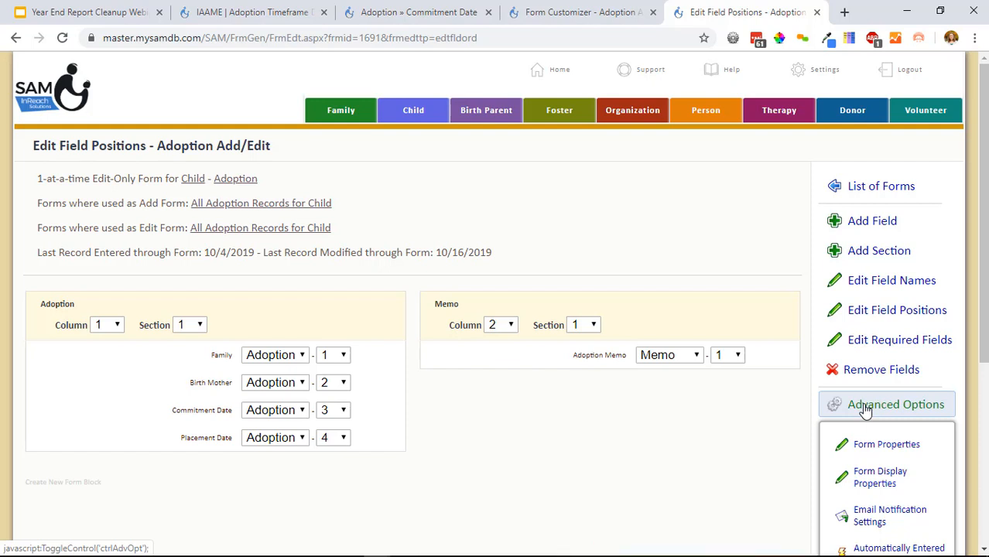
scroll(859, 387, down, 4)
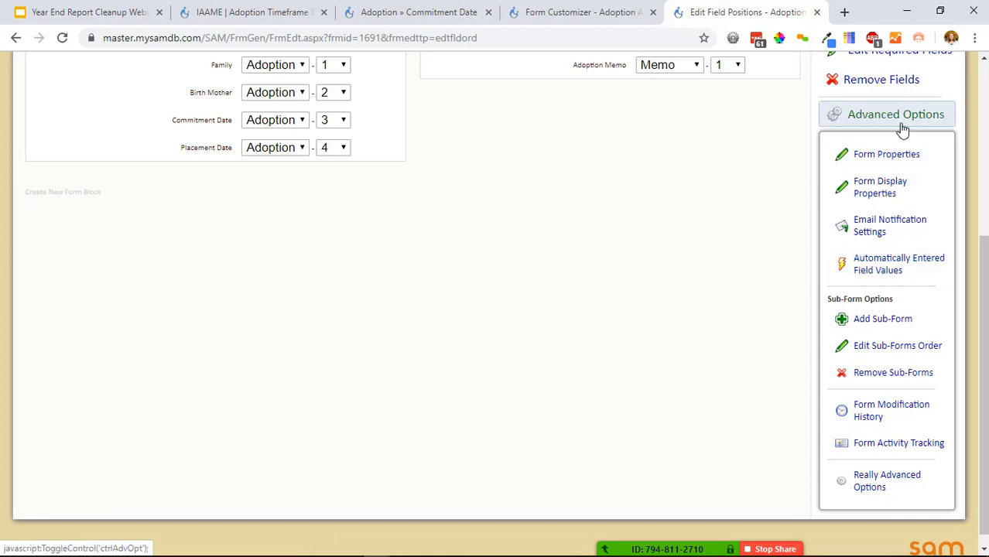
click(886, 268)
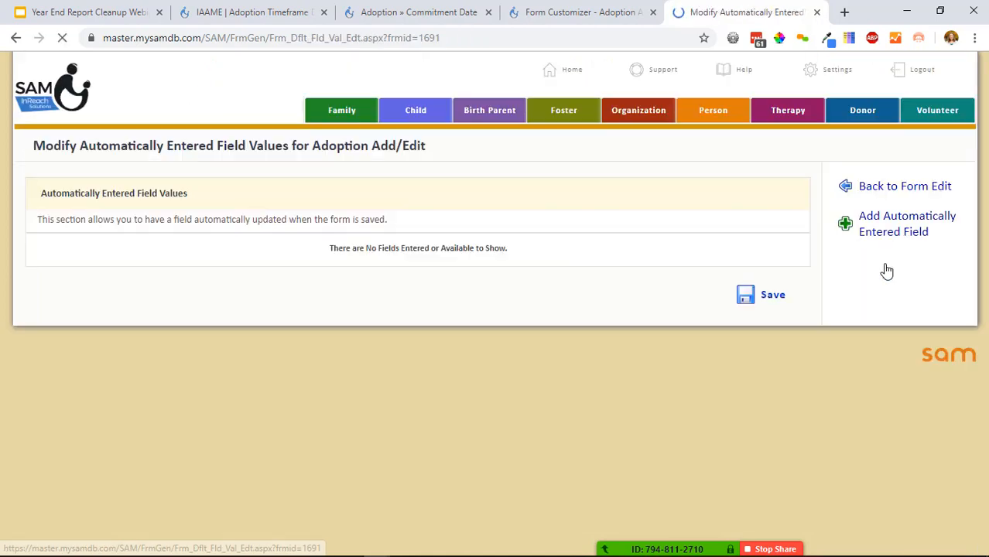
click(848, 224)
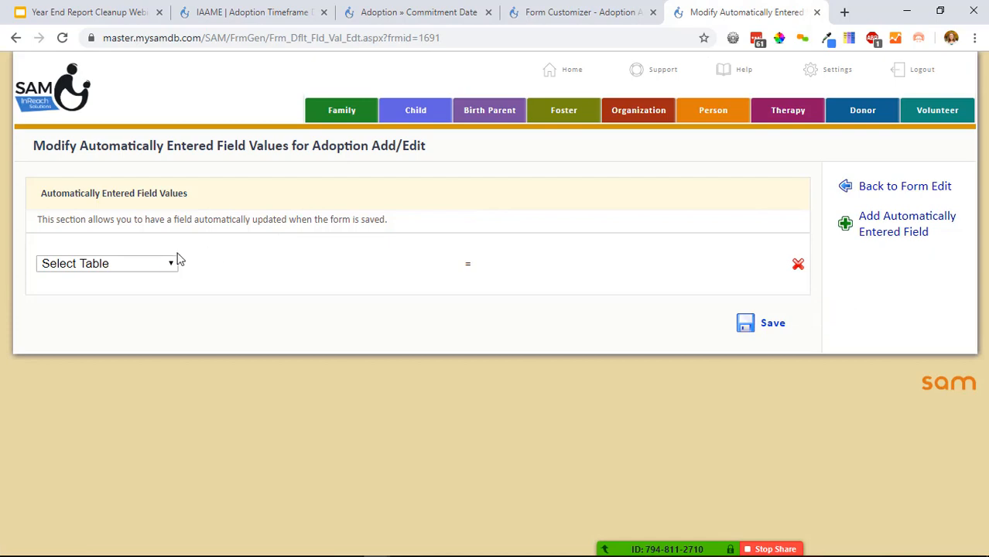
click(172, 263)
click(106, 331)
click(302, 264)
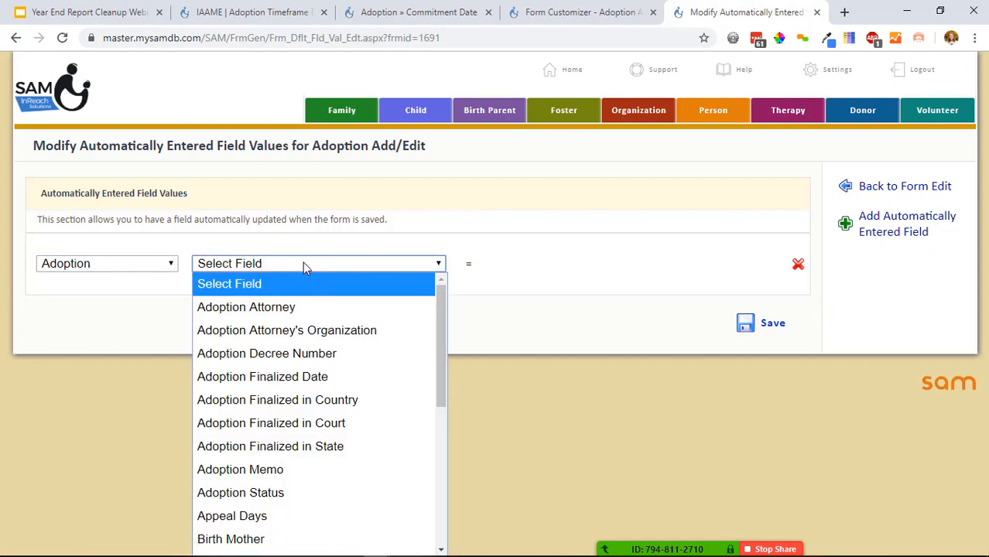
click(298, 492)
click(521, 264)
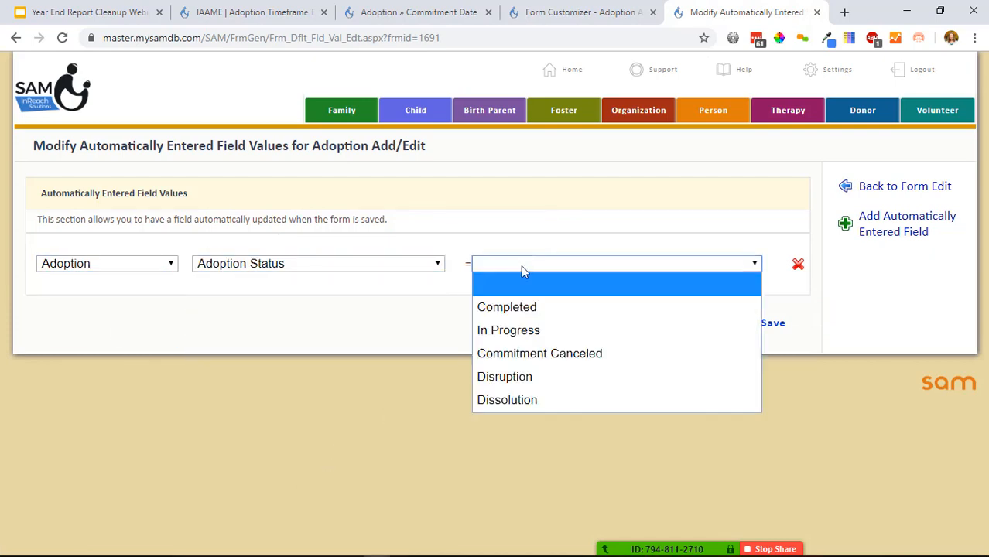
click(508, 332)
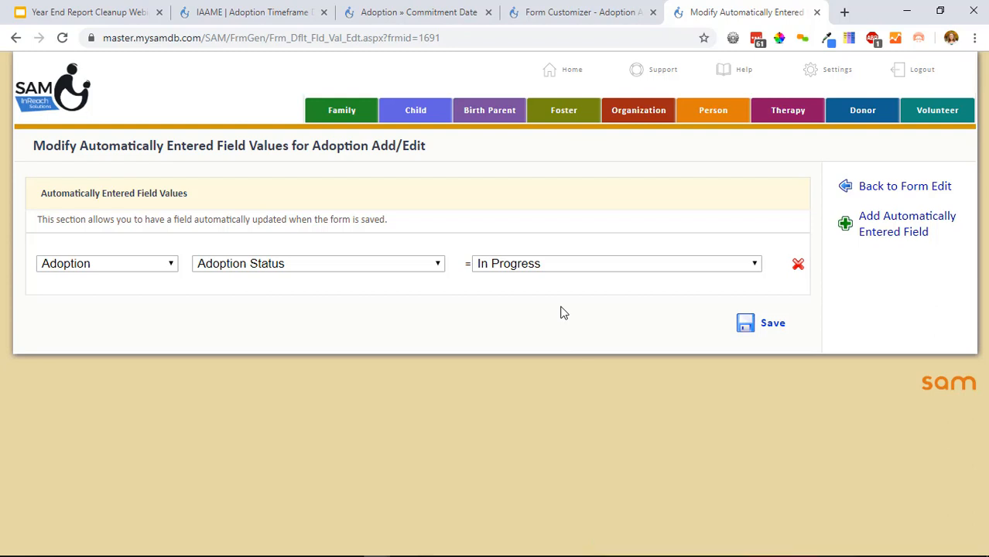
click(760, 324)
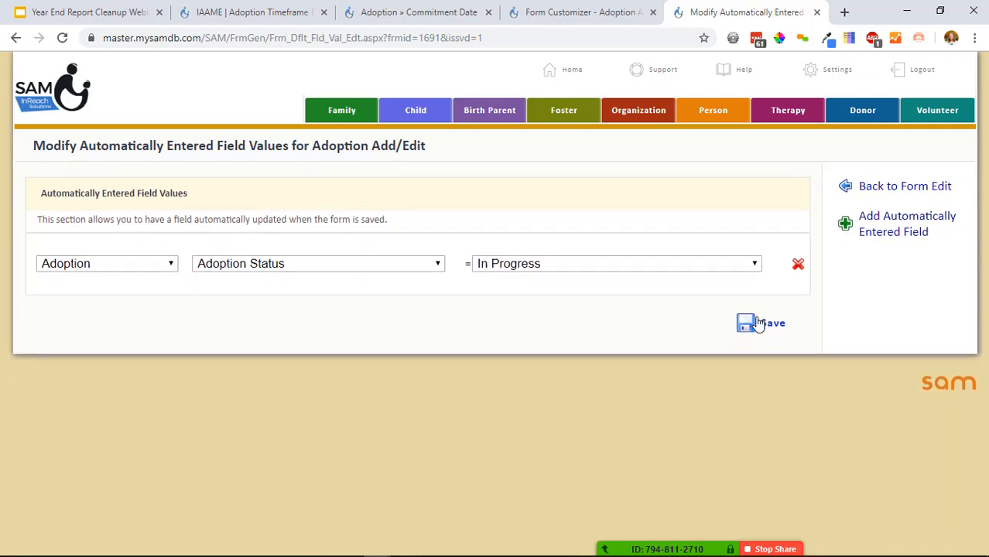
Check which tables a second automatically entered value could use on the child's Adoption Add/Edit form, and return to the form without saving
click(882, 191)
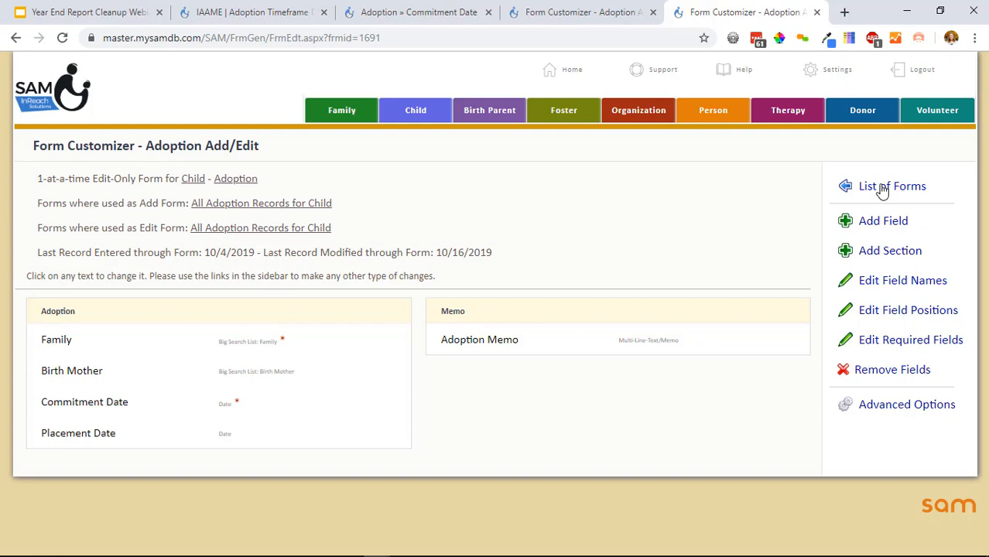
click(879, 406)
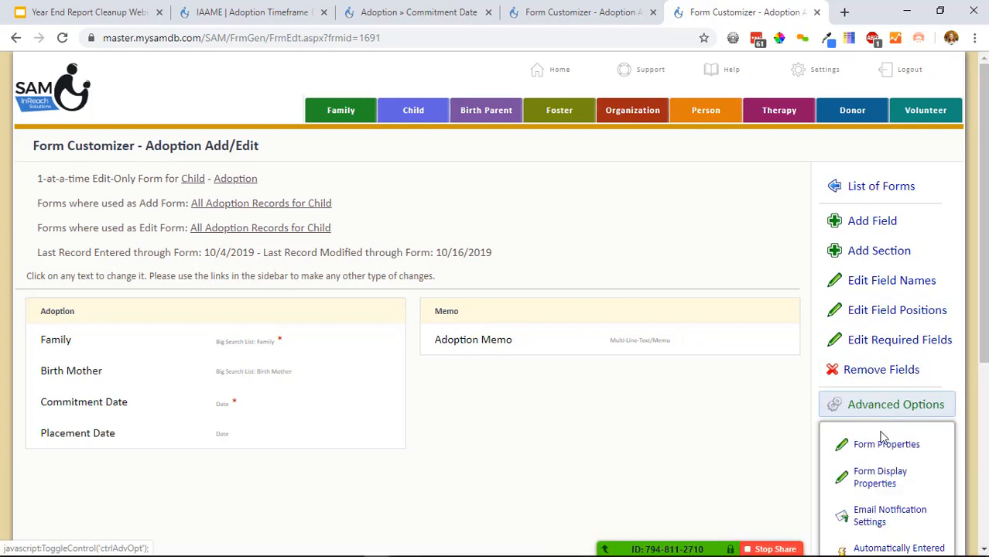
scroll(888, 442, down, 1)
scroll(887, 463, down, 1)
click(890, 418)
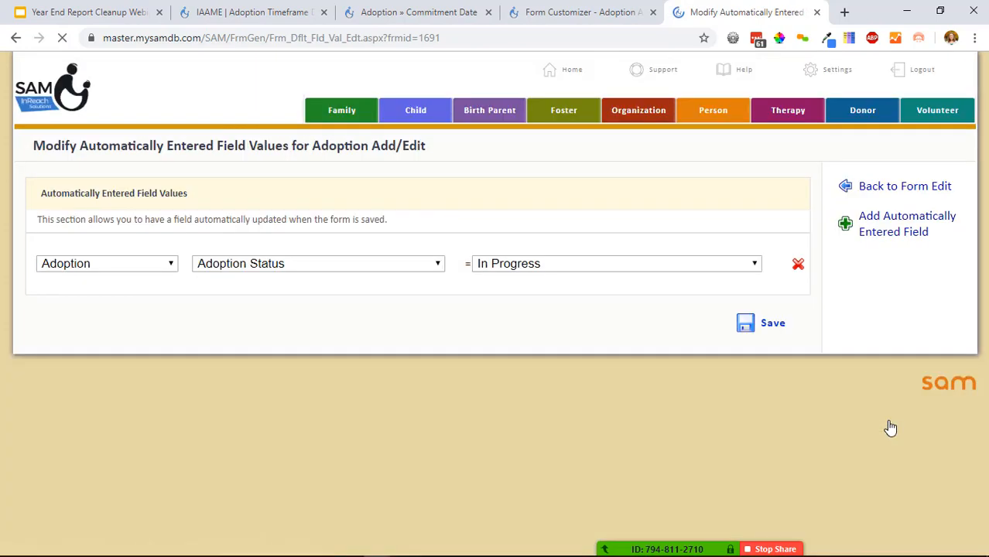
click(928, 236)
click(119, 325)
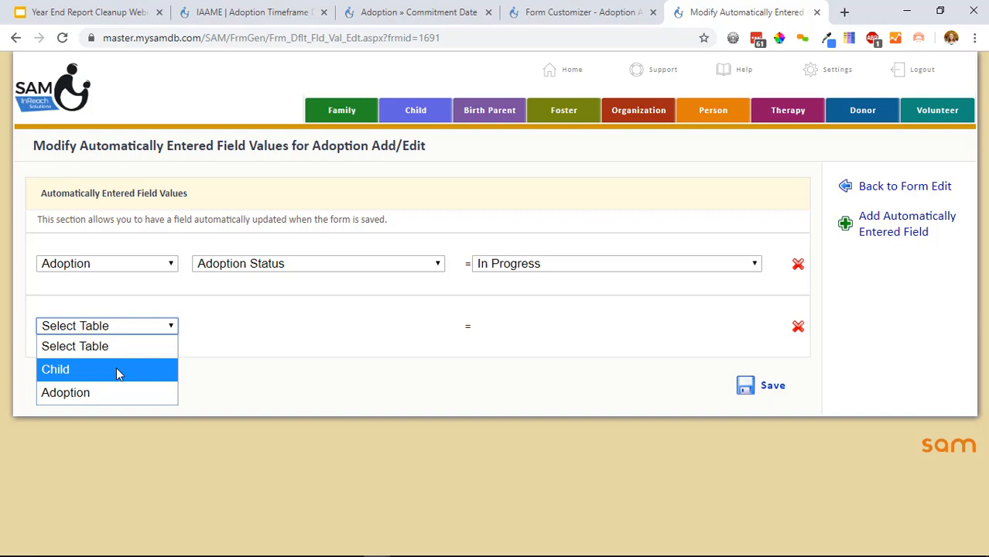
click(875, 192)
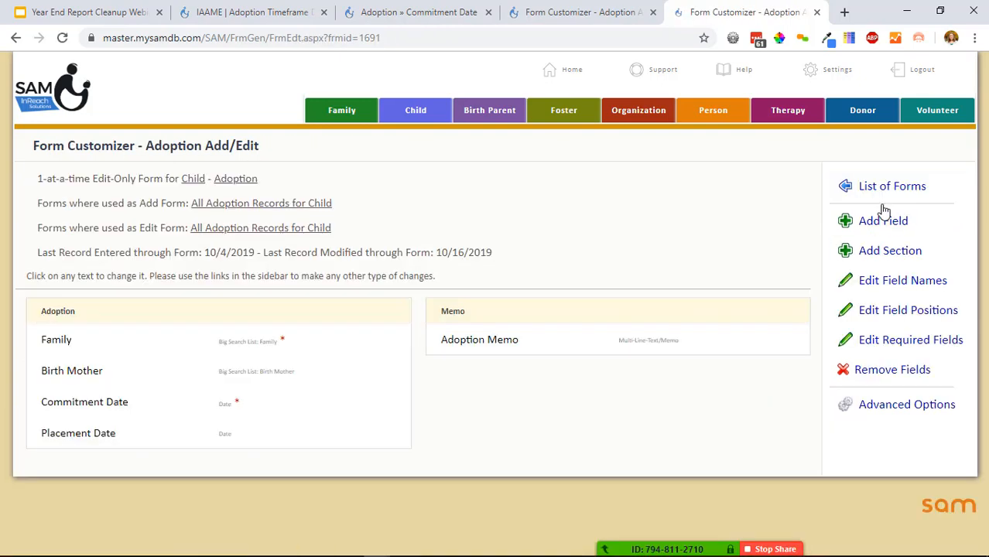
Review which additional tables can be included on the child's Adoption Add/Edit form, and return to the form customizer
click(868, 408)
scroll(852, 371, down, 4)
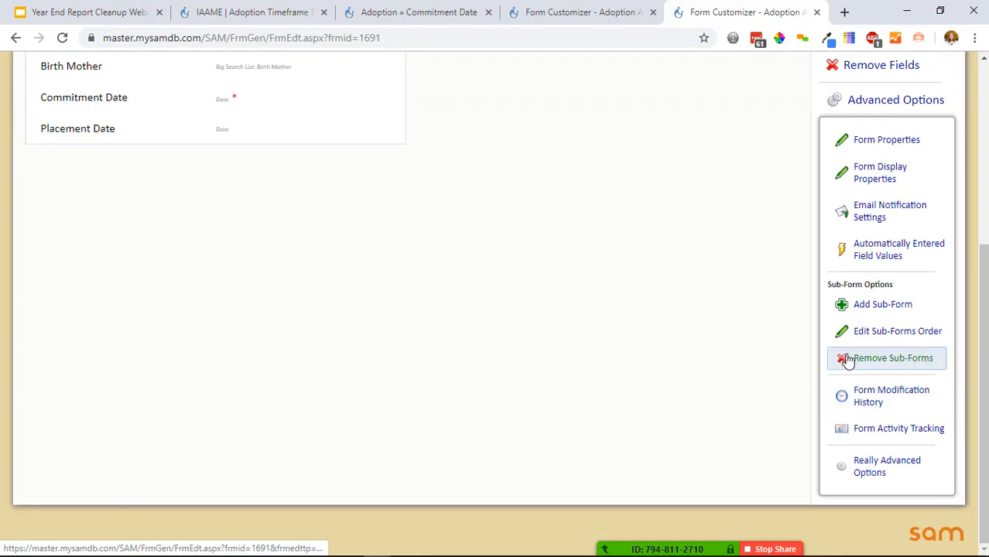
click(885, 472)
scroll(895, 427, down, 4)
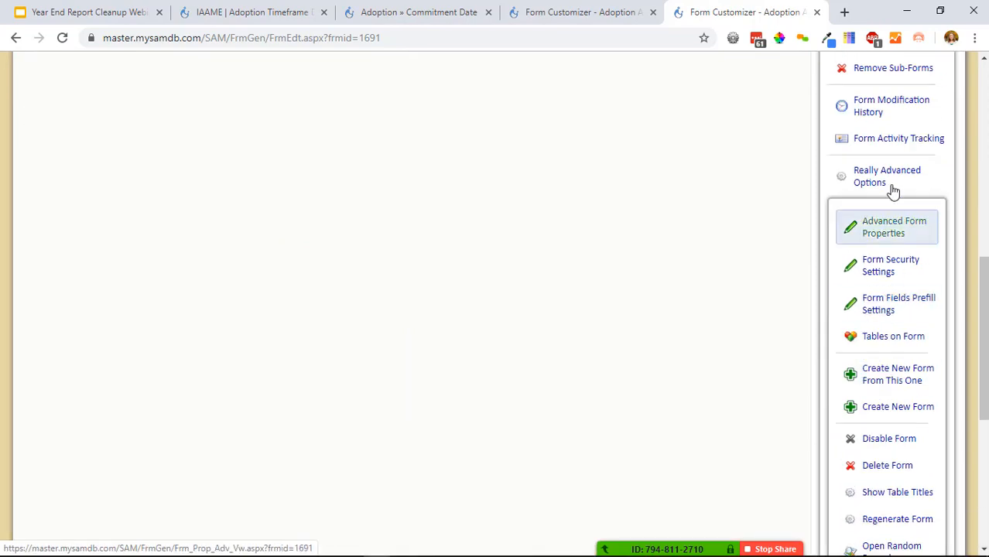
click(905, 344)
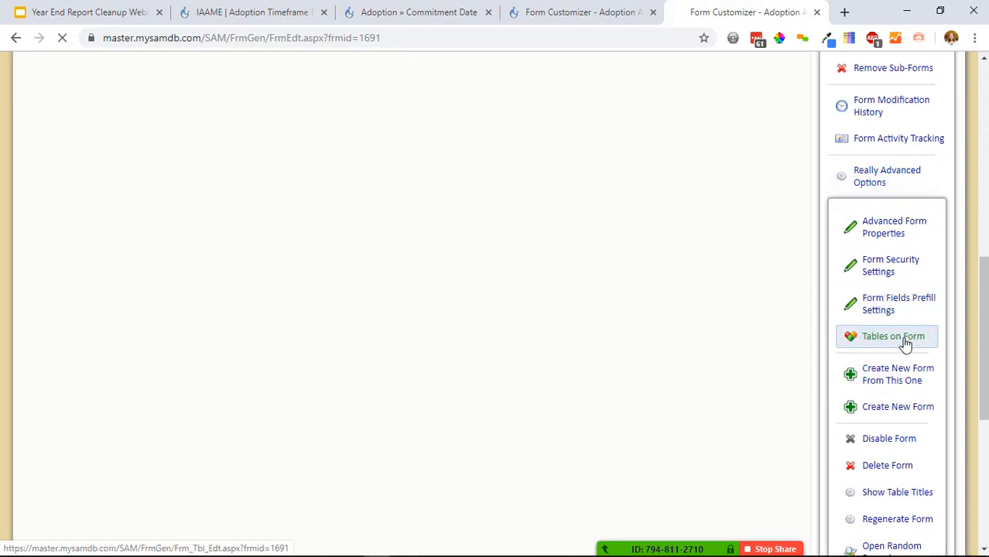
scroll(766, 329, down, 2)
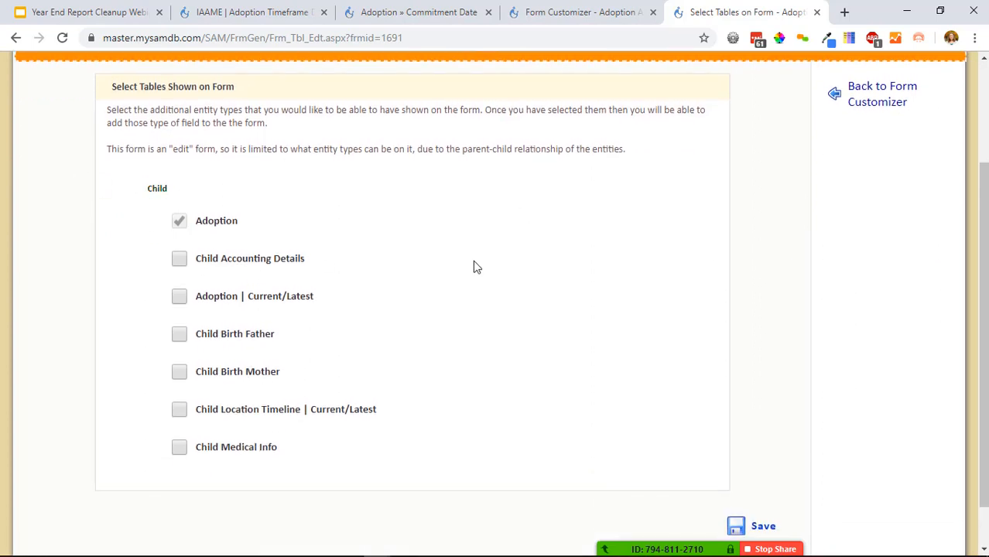
scroll(472, 265, up, 2)
click(877, 259)
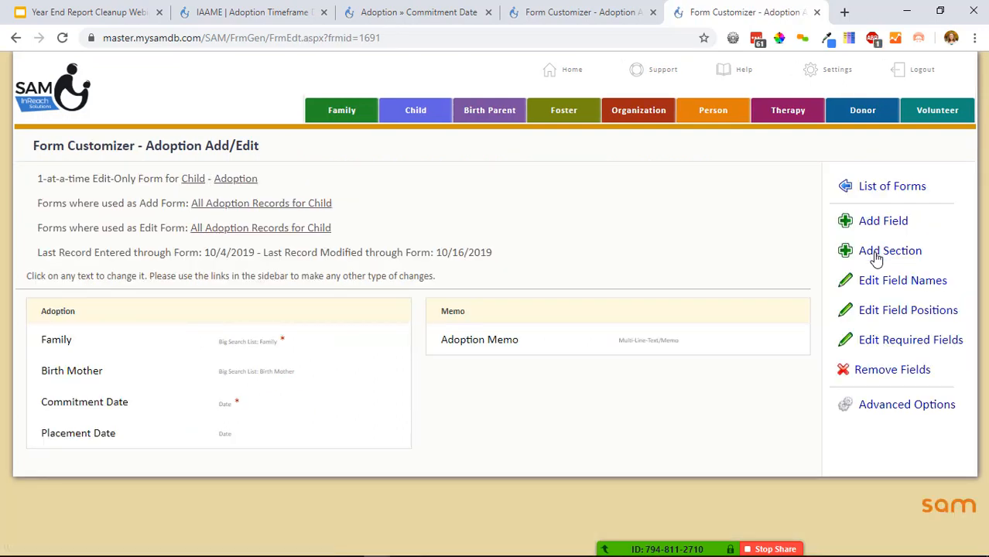
Switch to the Google Slides webinar presentation, show it full screen and advance to the Audits slide
click(101, 14)
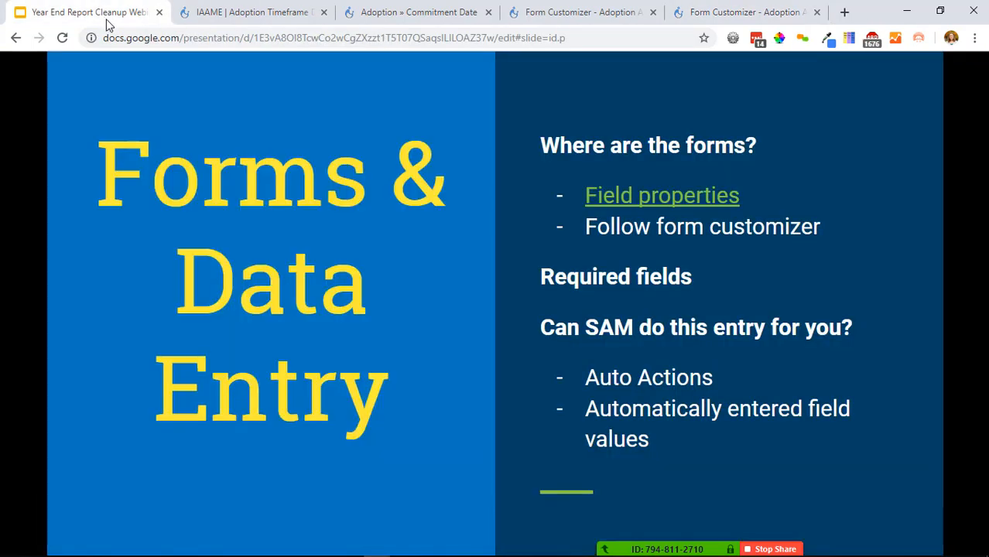
click(742, 17)
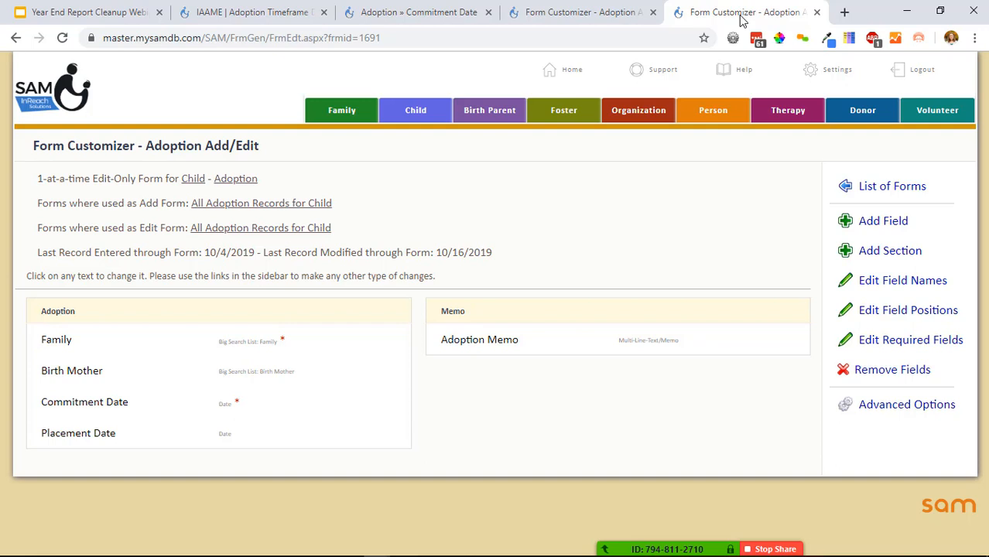
click(92, 11)
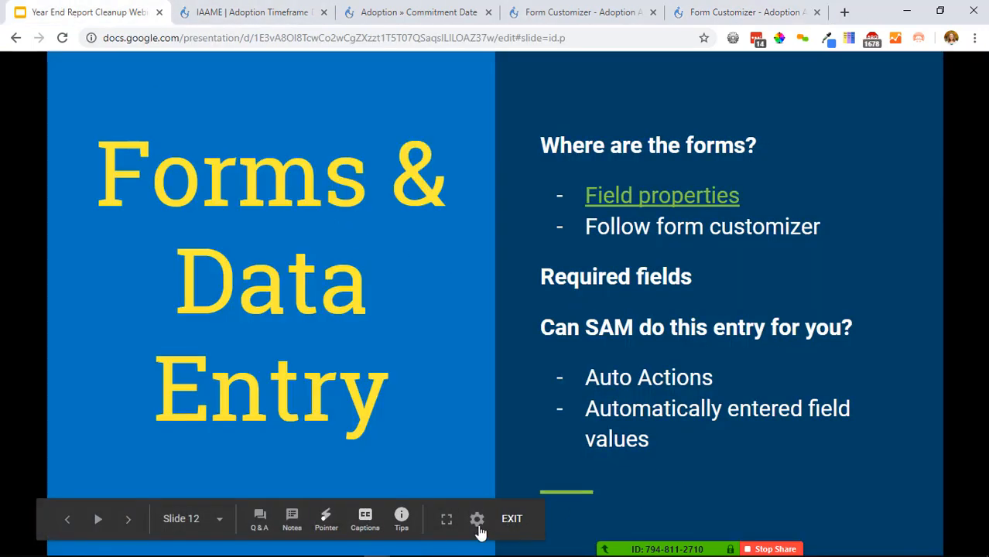
click(445, 524)
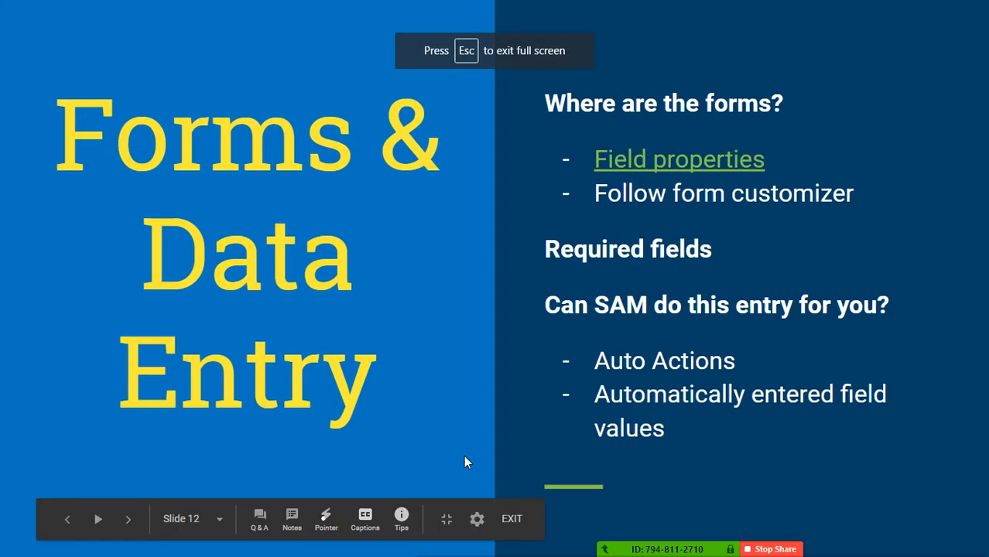
key(Right)
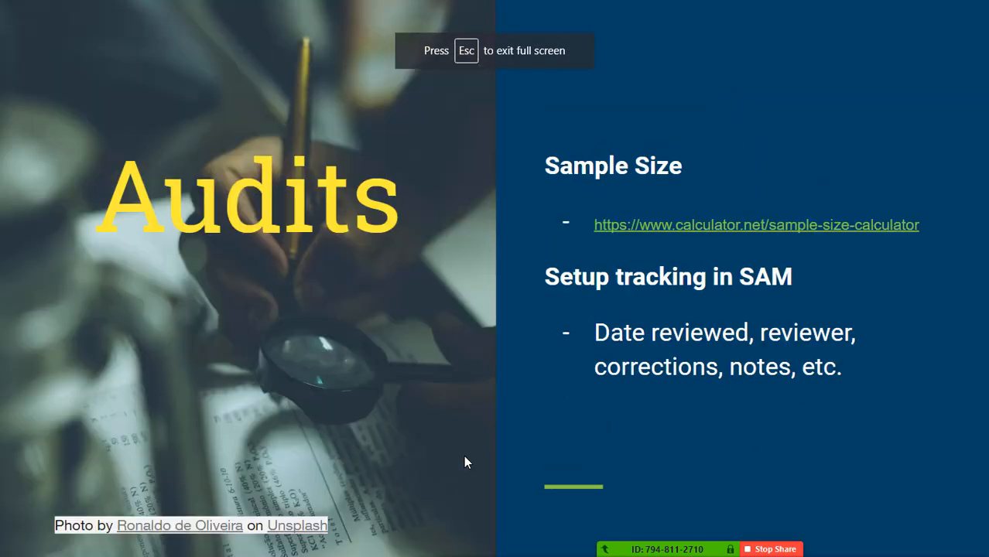